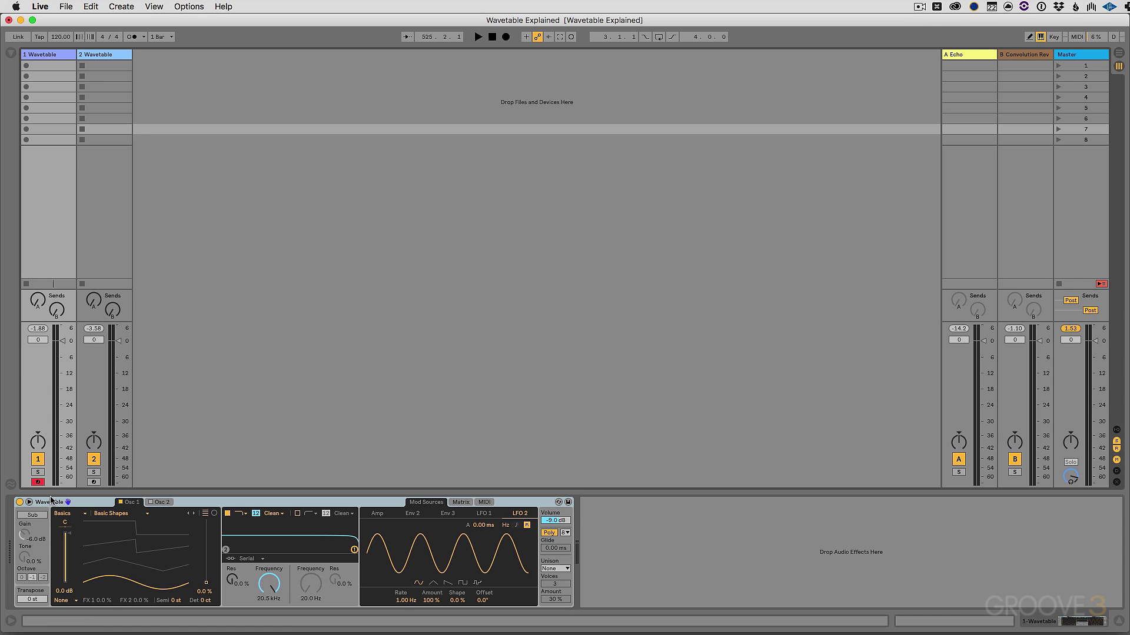
- Focus the Wavetable instrument so Osc 1 shows the Basic Shapes wavetable at 0.0 %
left_click(52, 503)
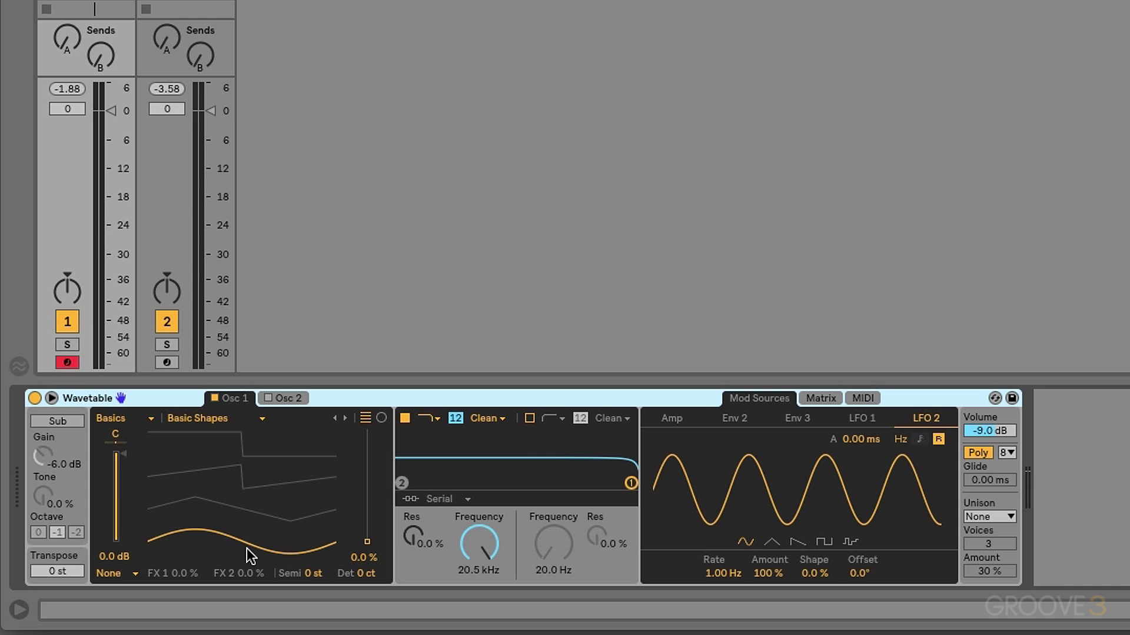
- Sweep Osc 1's wavetable position through 31 %, 70 % and 100 %, ending at 69 %
left_click_drag(246, 548, 246, 526)
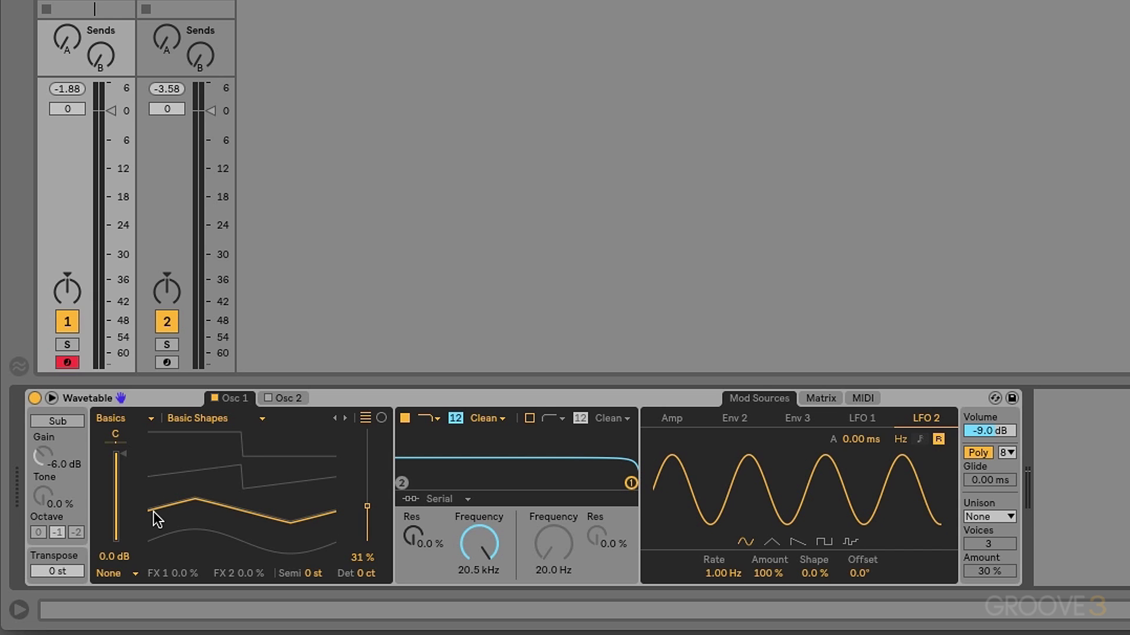
left_click_drag(178, 515, 153, 470)
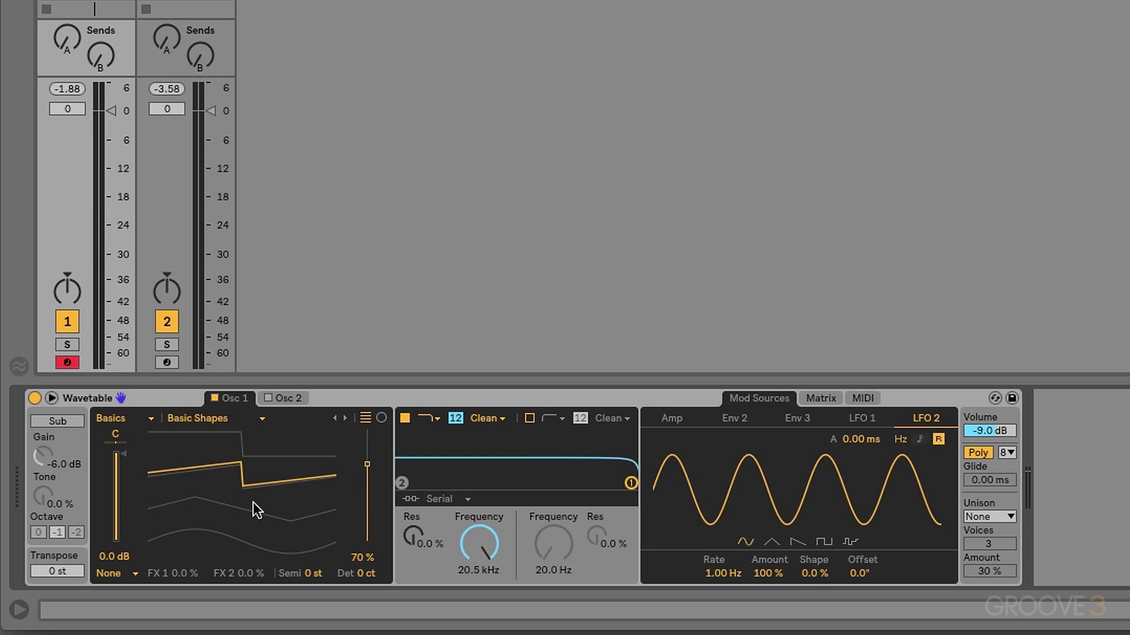
left_click_drag(239, 486, 239, 448)
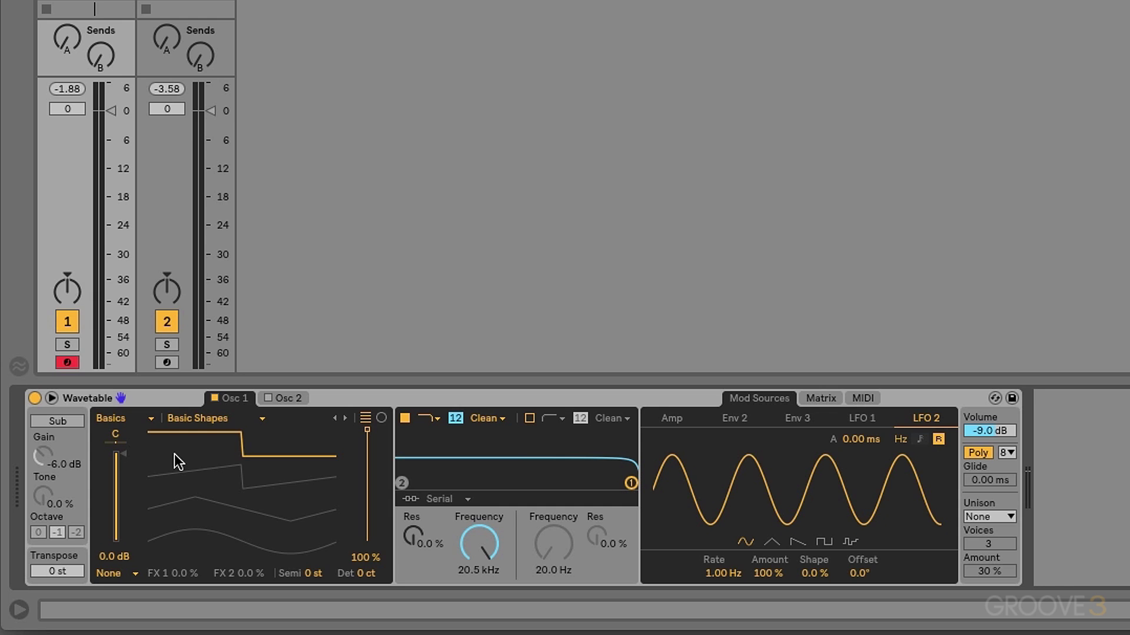
left_click_drag(253, 453, 253, 492)
mouse_move(154, 471)
left_mouse_down()
mouse_move(154, 547)
mouse_move(155, 471)
left_mouse_up()
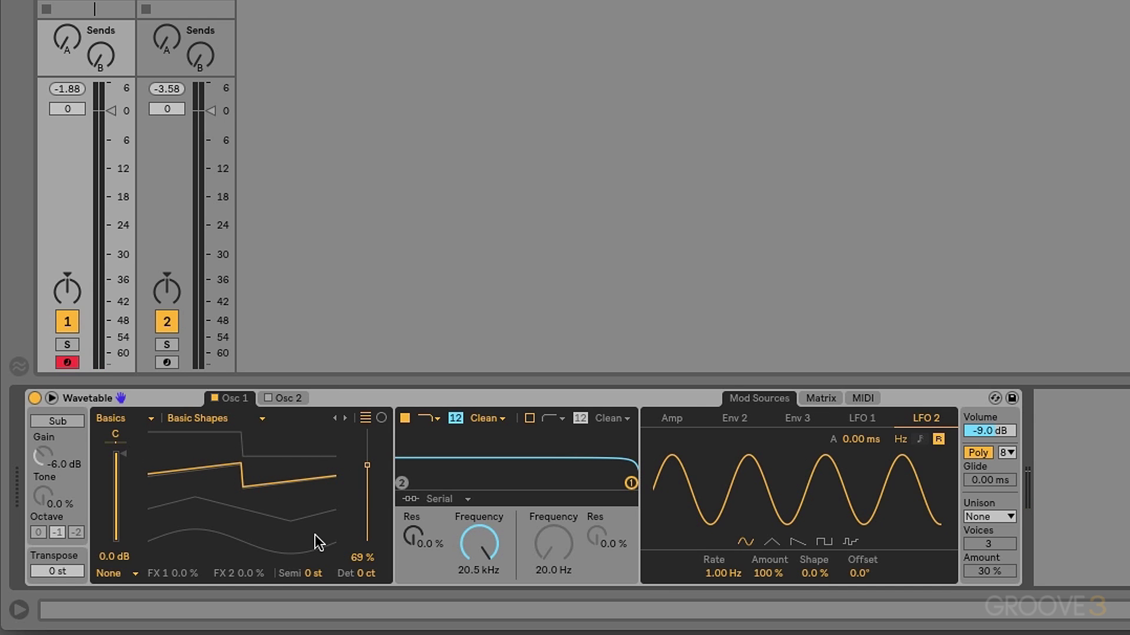
- Load the Harmonics / Shrinking Saws wavetable into Osc 1 and set its position to 45 %
left_click(133, 417)
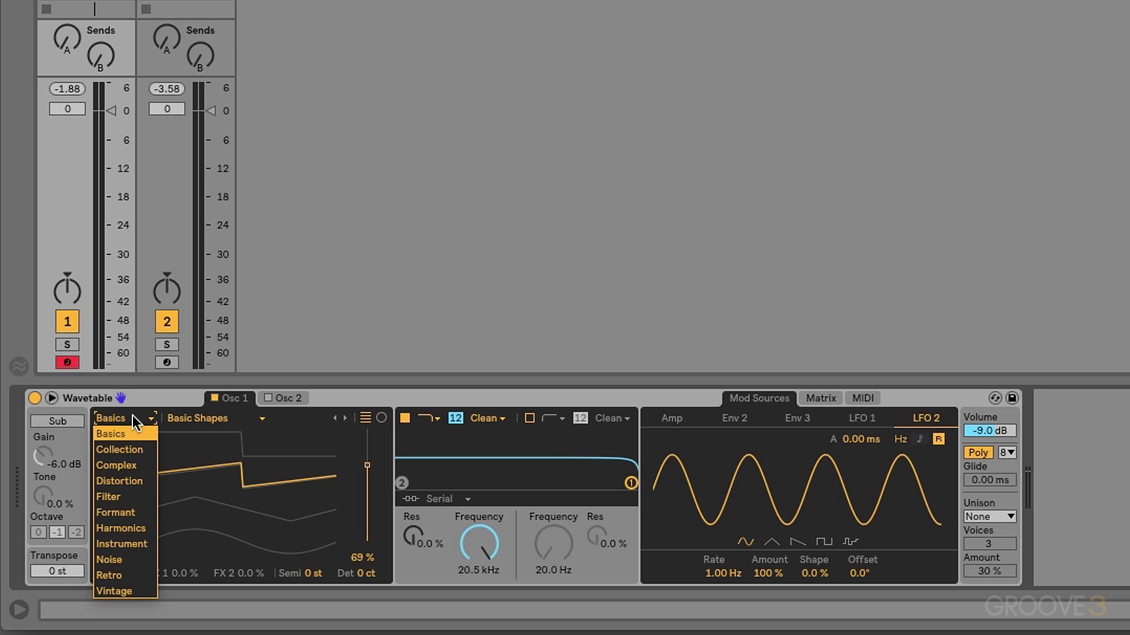
left_click(144, 528)
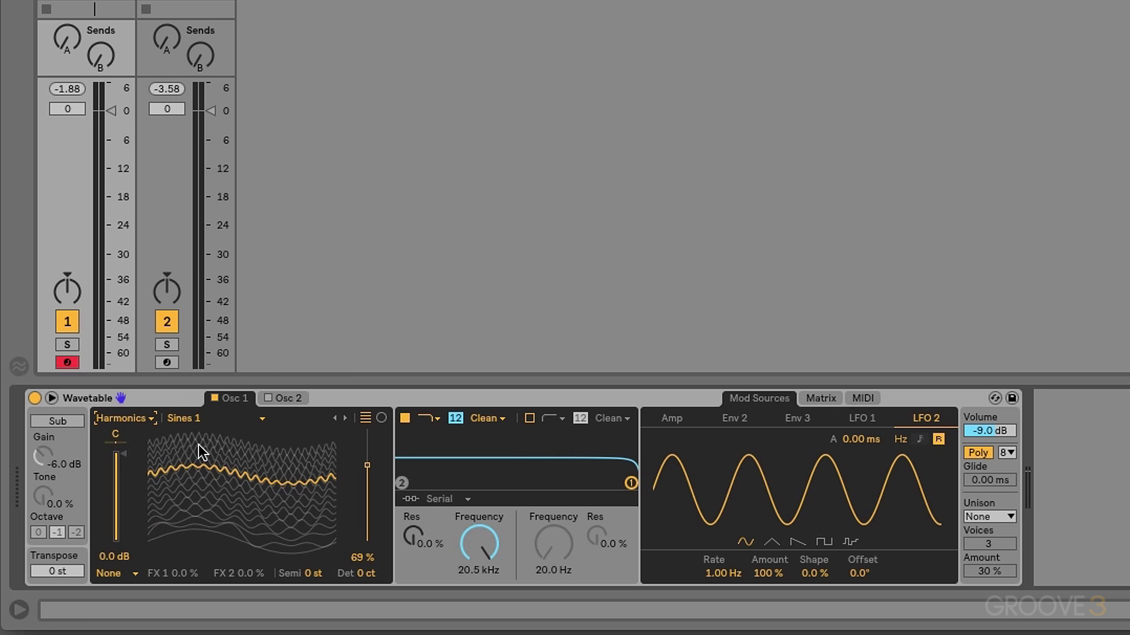
left_click(194, 418)
left_click(210, 284)
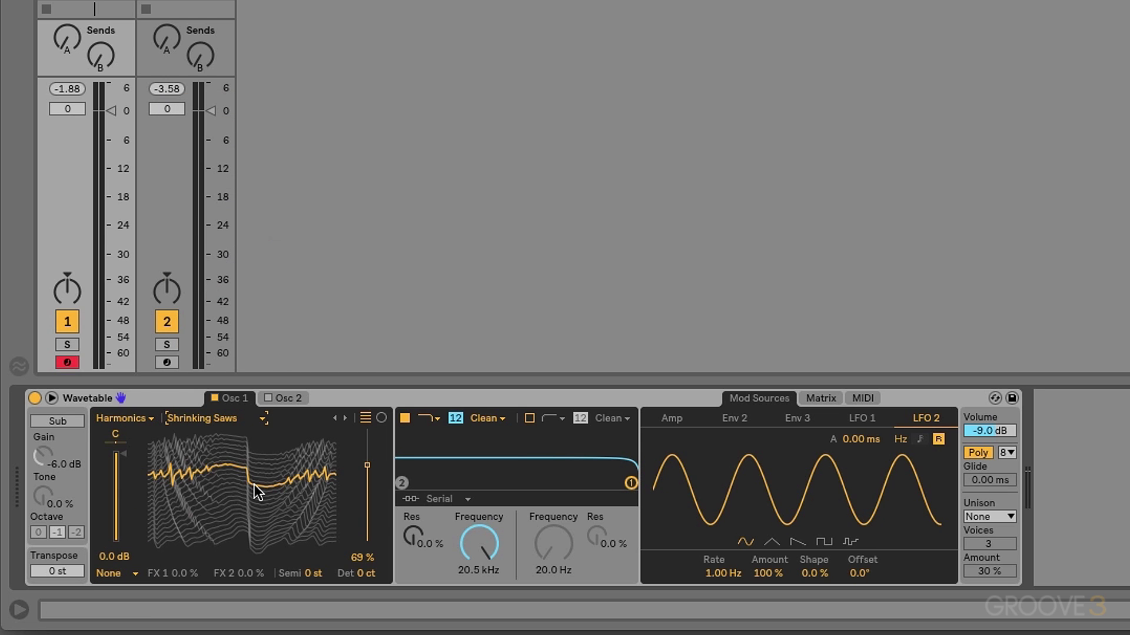
mouse_move(258, 477)
left_mouse_down()
mouse_move(258, 530)
mouse_move(259, 436)
mouse_move(258, 527)
mouse_move(259, 436)
mouse_move(259, 512)
mouse_move(259, 465)
mouse_move(259, 492)
left_mouse_up()
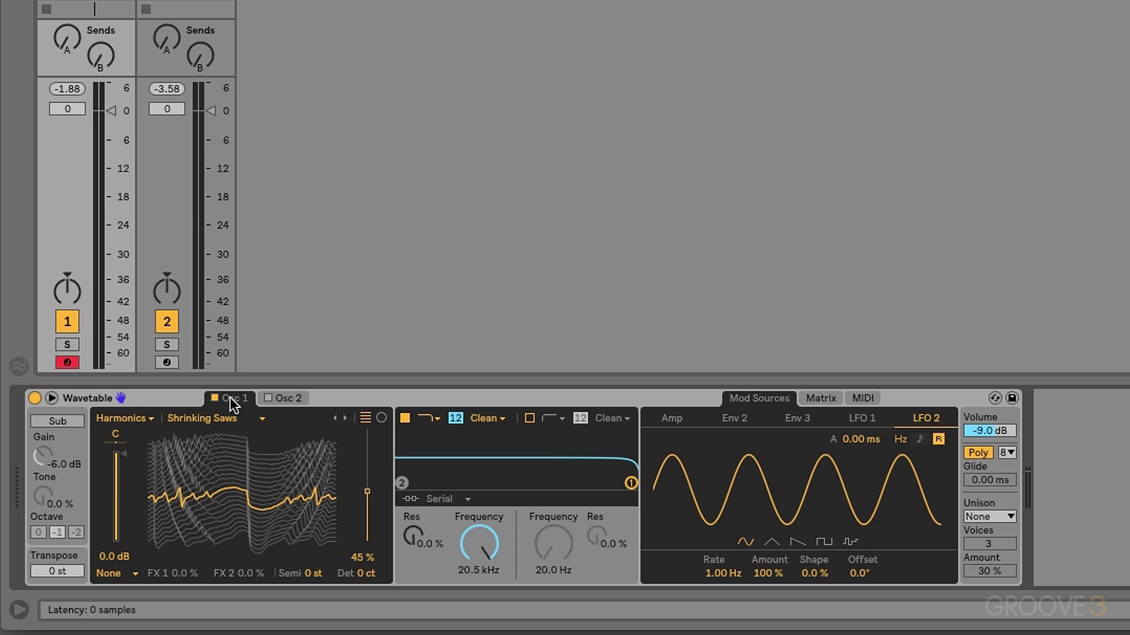
- Compare the Osc 1 and Osc 2 wavetable settings
left_click(284, 398)
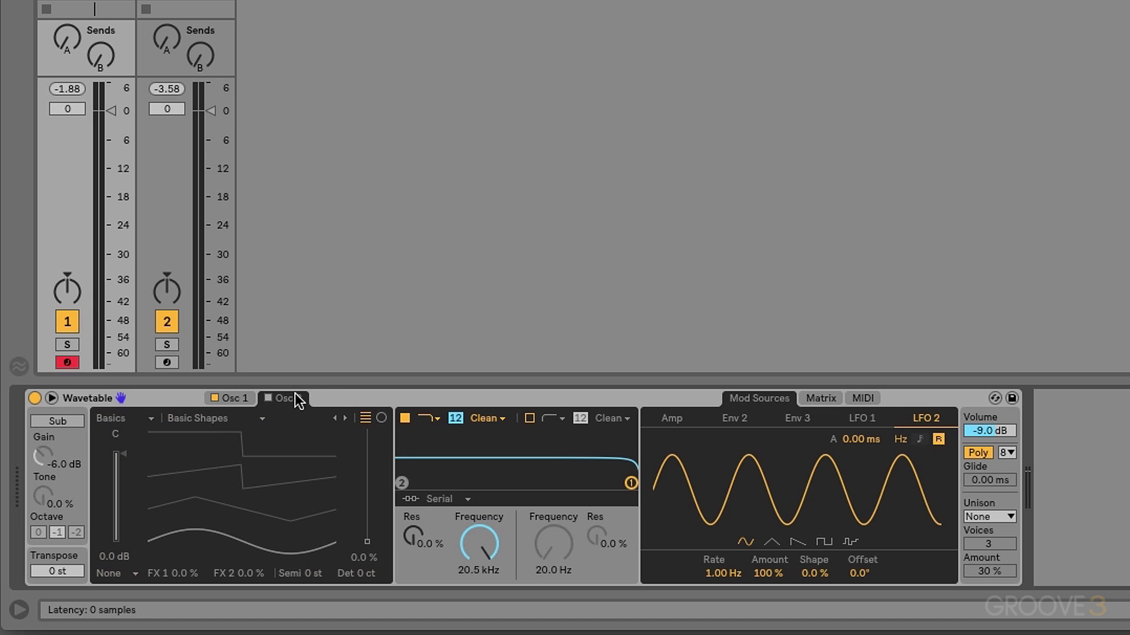
left_click(232, 398)
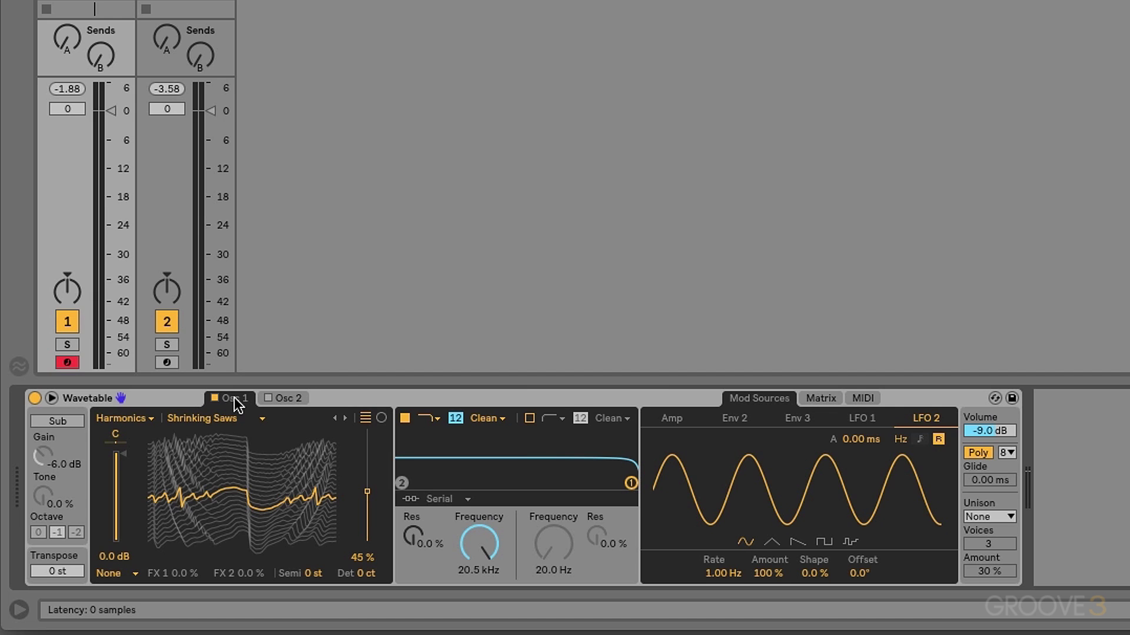
left_click(284, 398)
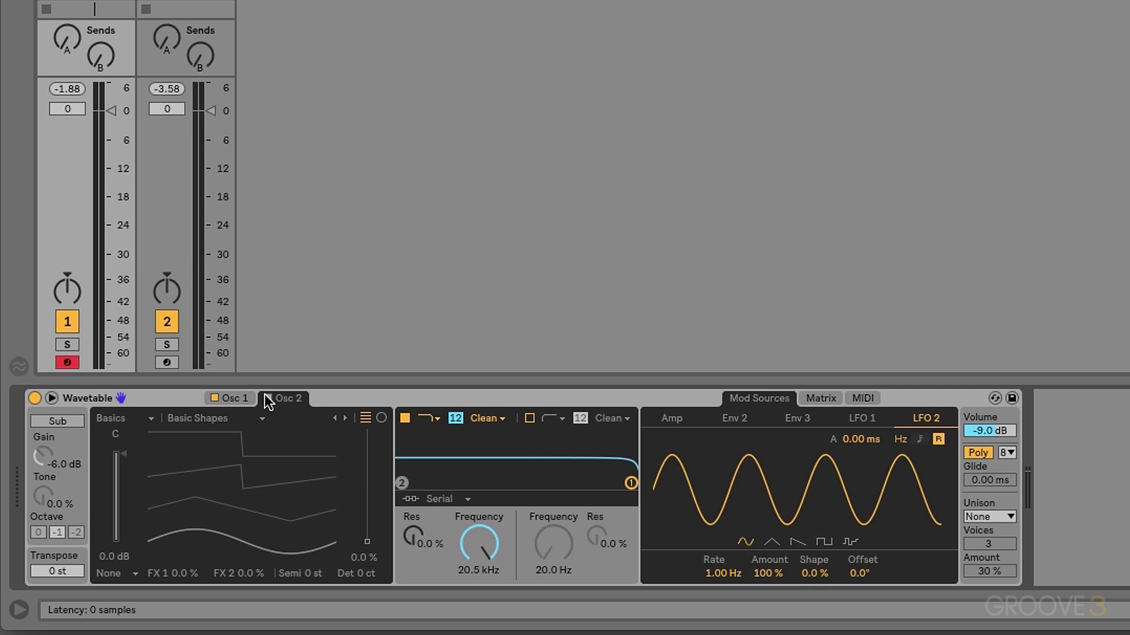
left_click(238, 402)
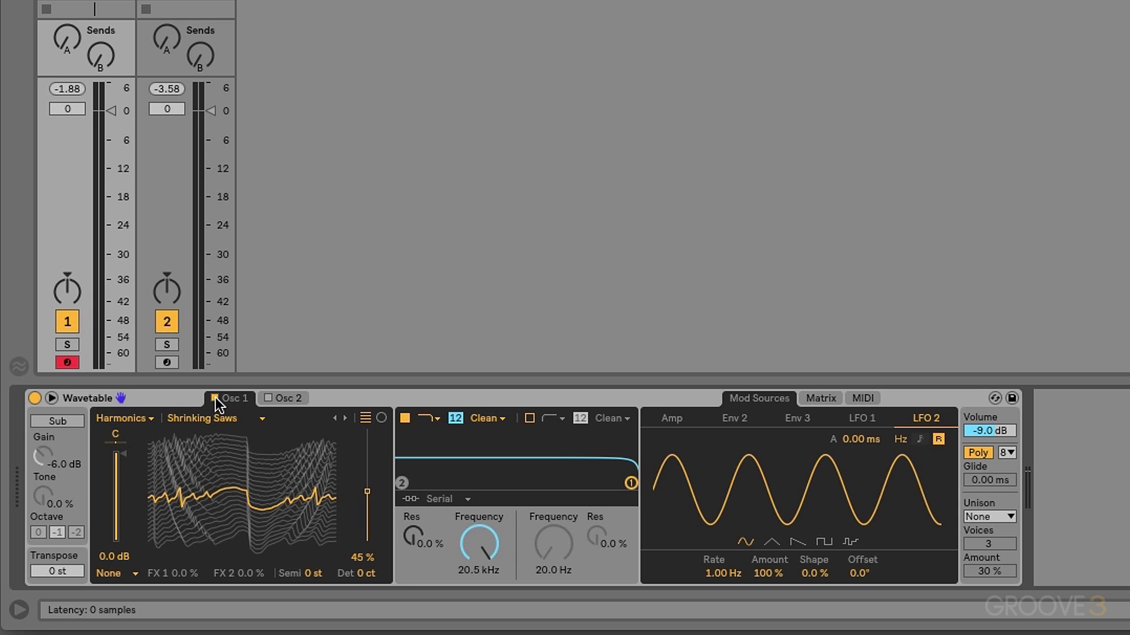
- Turn on Osc 2, keep Osc 1 on, and enable the sub oscillator at octave -1
left_click(215, 399)
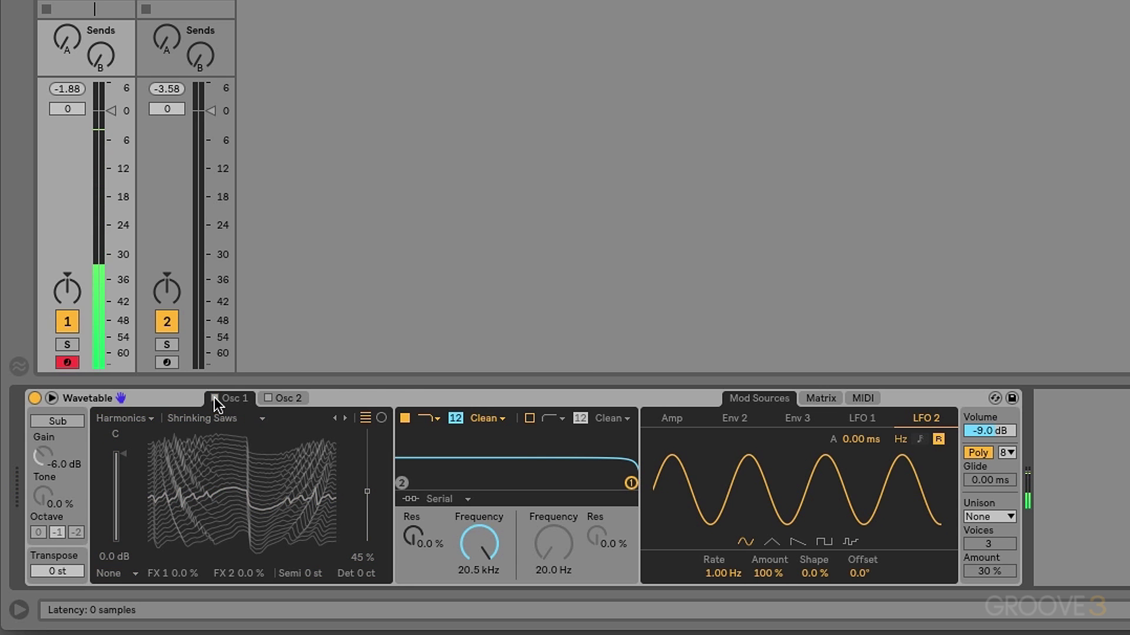
left_click(268, 399)
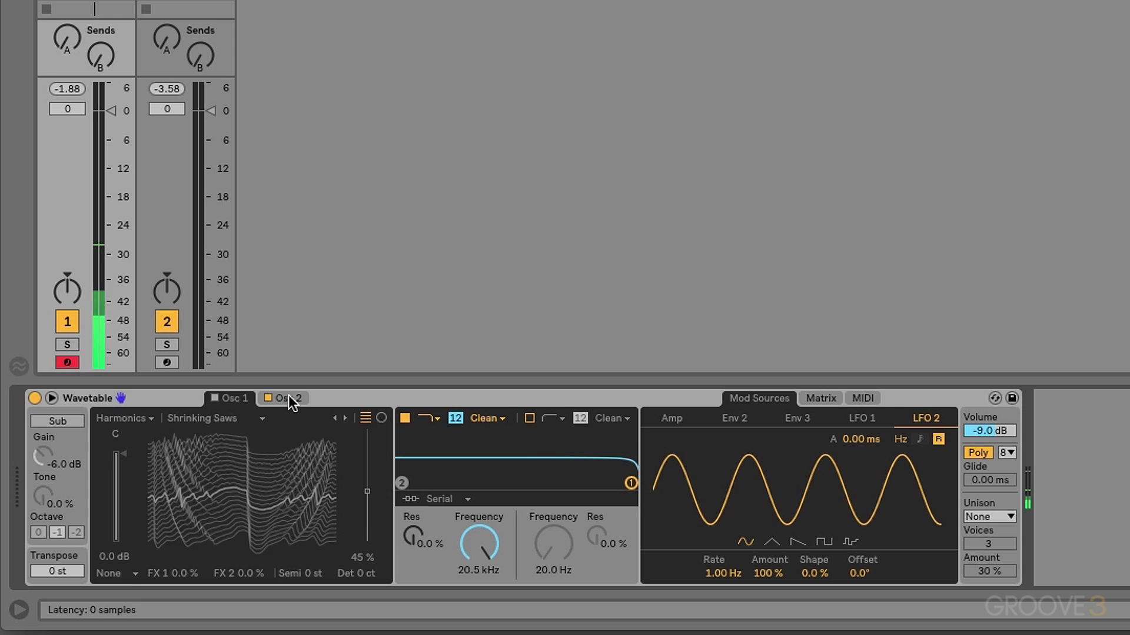
left_click(287, 398)
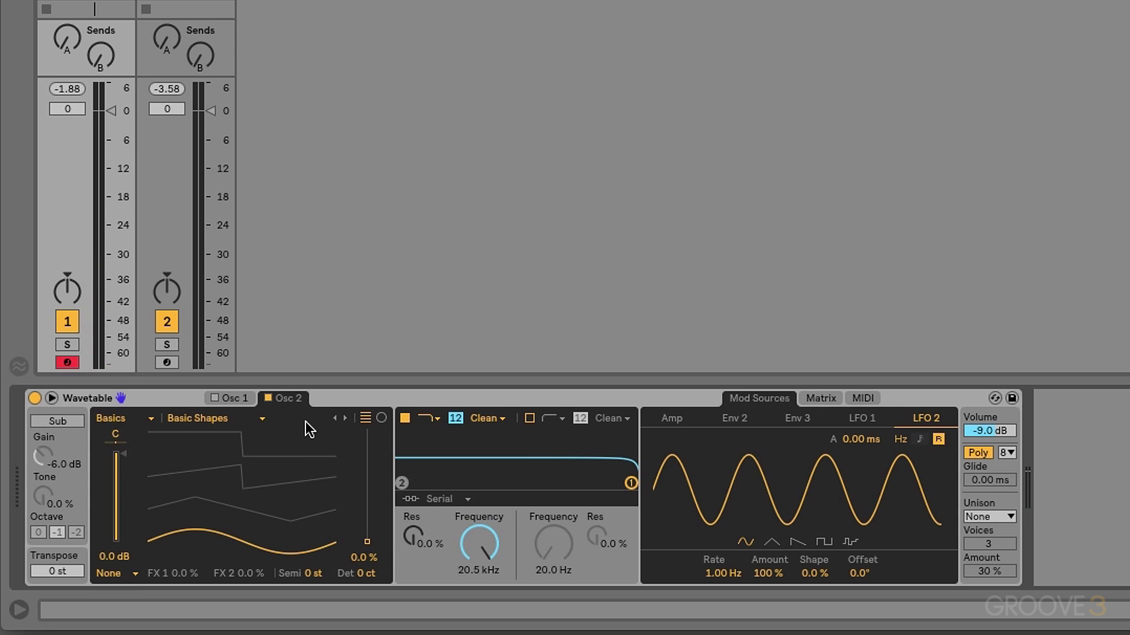
left_click(216, 398)
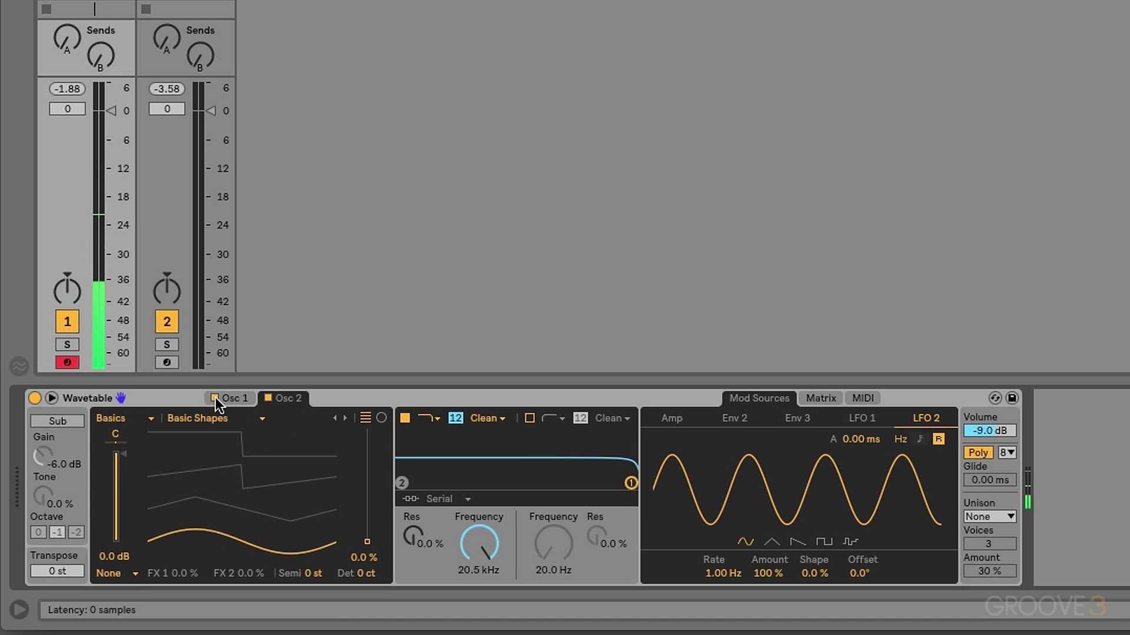
left_click(59, 421)
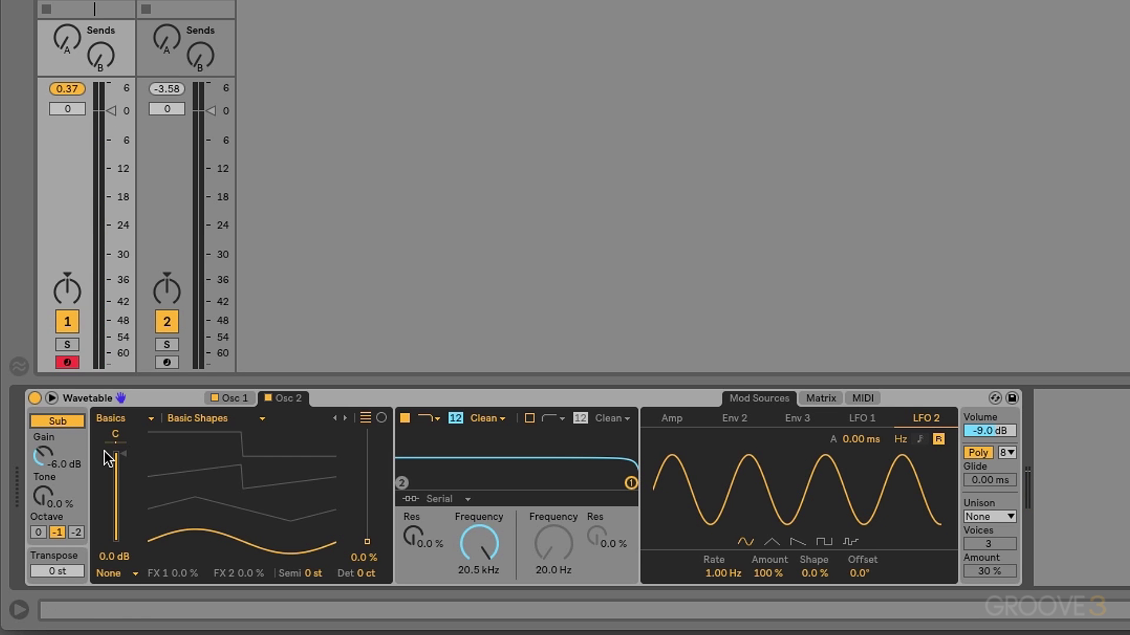
left_click(229, 398)
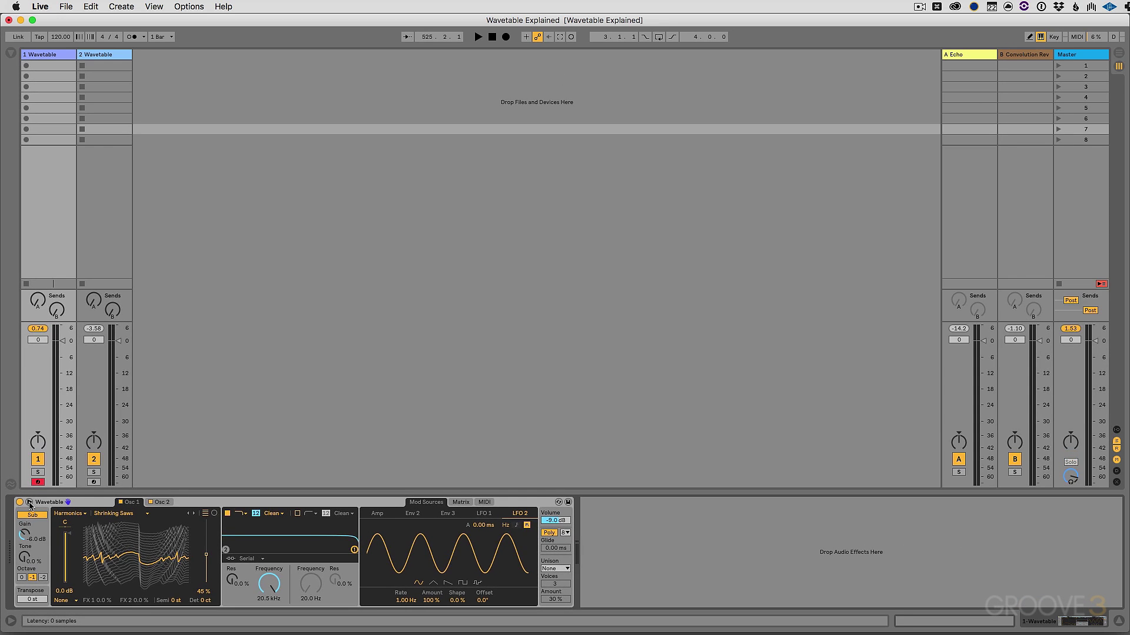
left_click(51, 398)
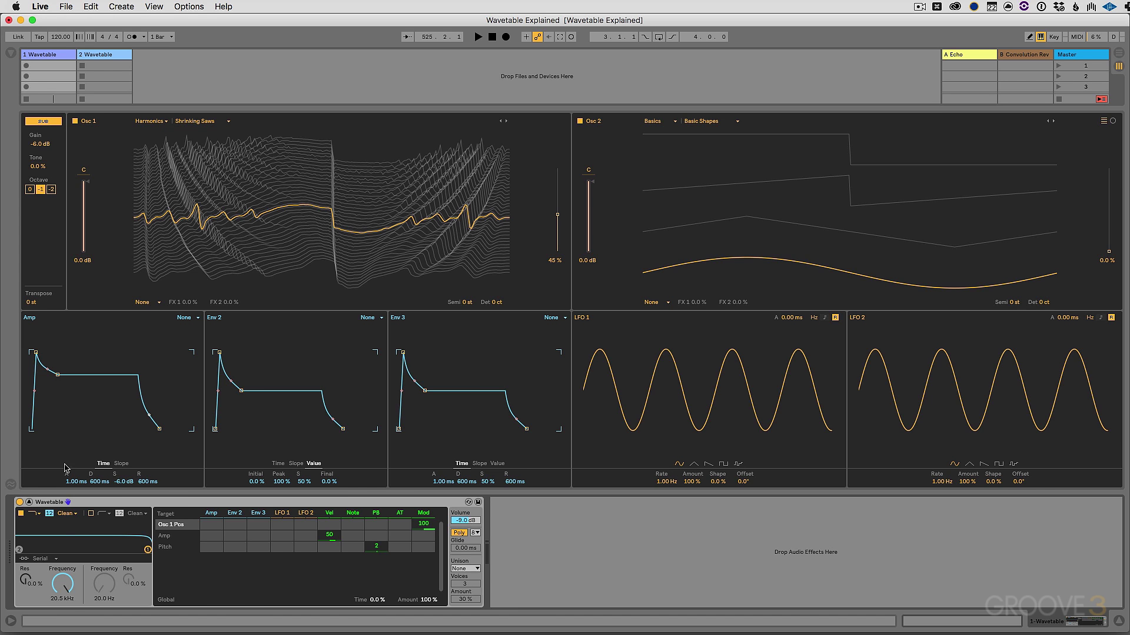
left_click(29, 503)
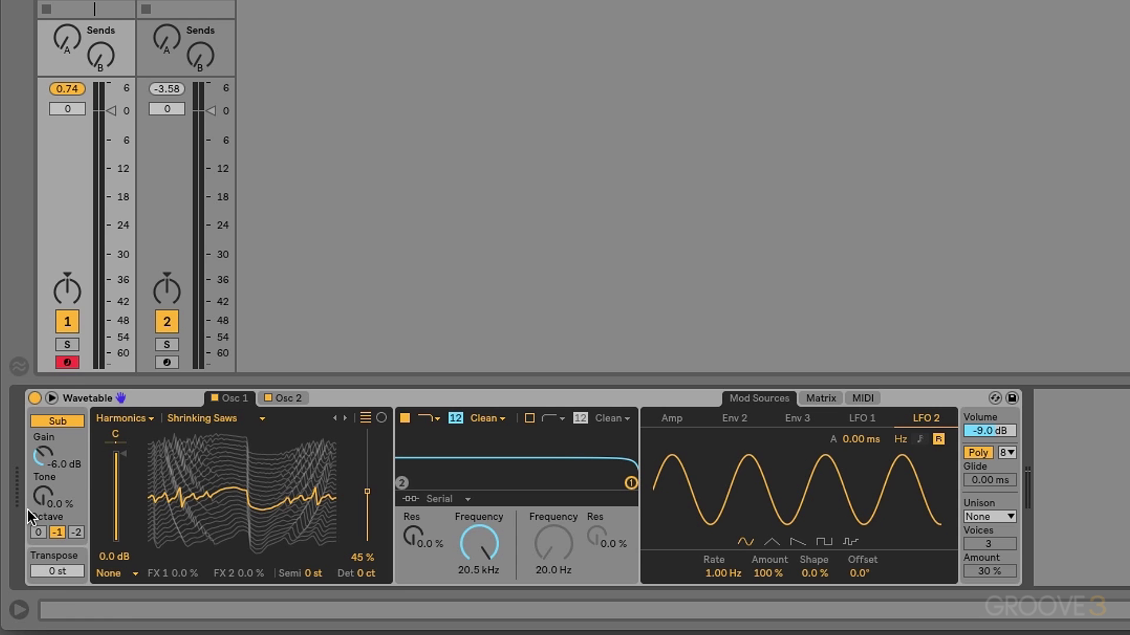
- Switch the sub oscillator and Osc 1 off, then turn the sub oscillator back on
left_click(65, 420)
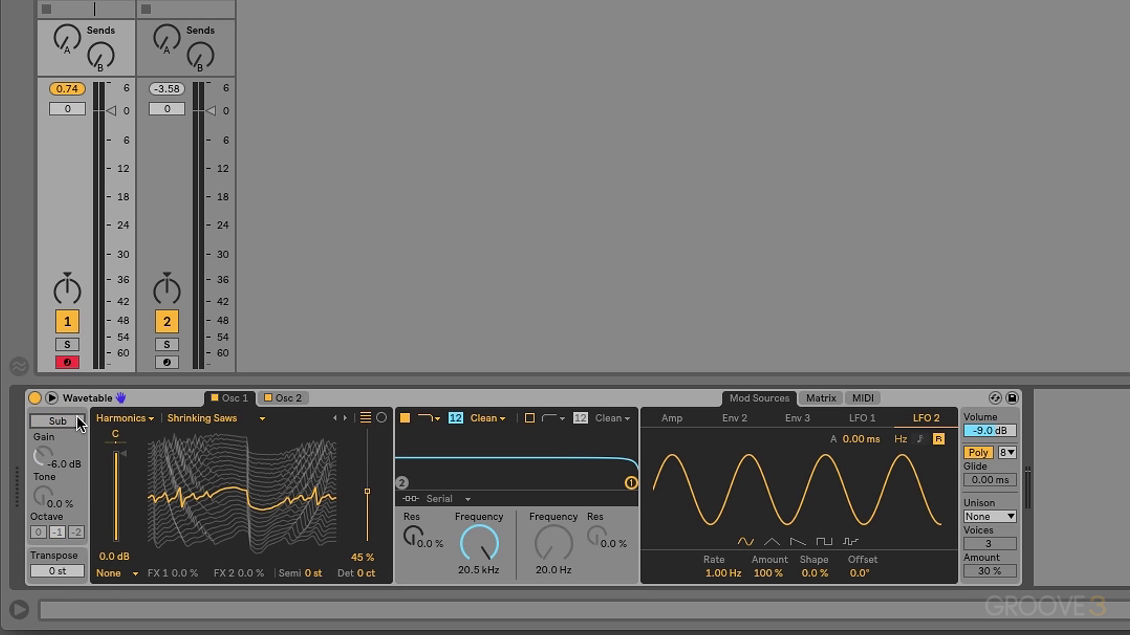
left_click(214, 398)
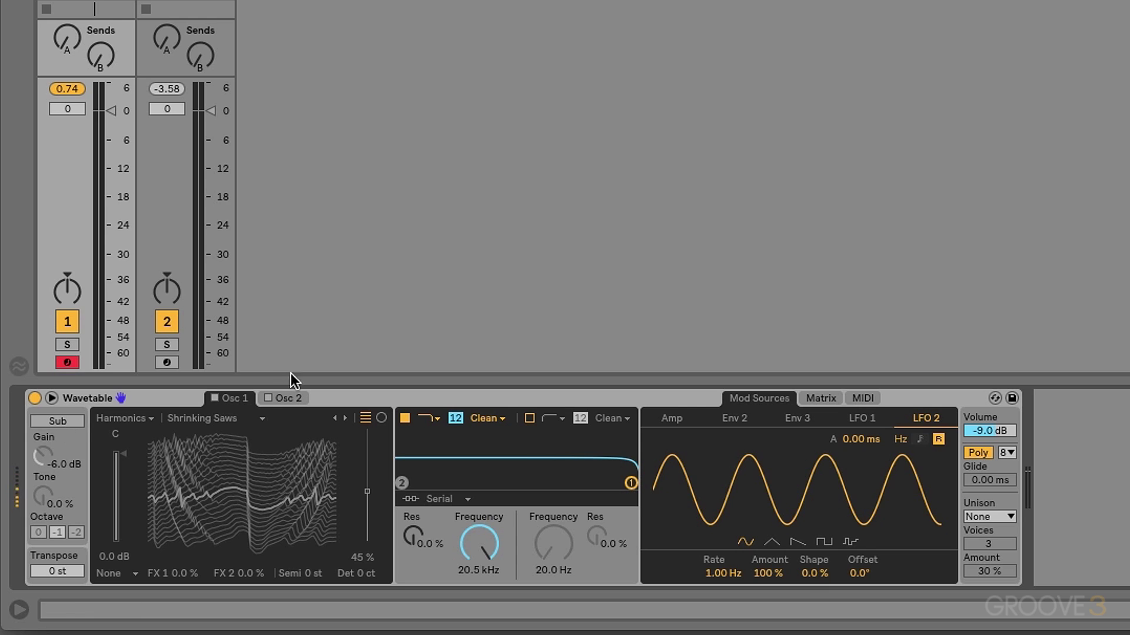
left_click(51, 419)
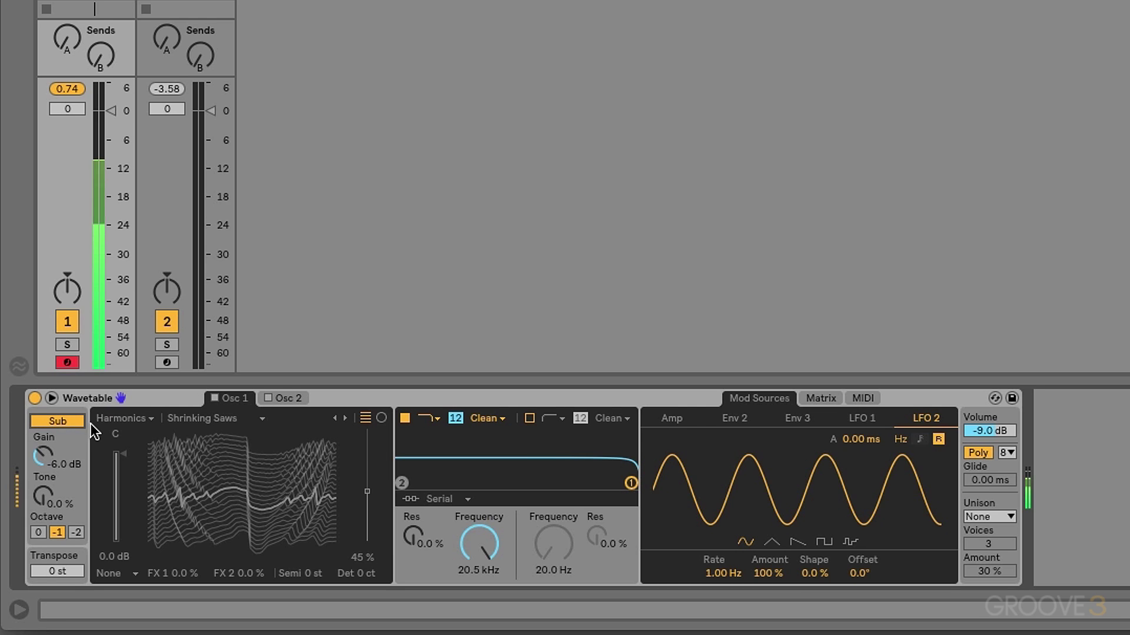
- Raise sub gain to -5.1 dB, sweep tone to 100 % and reset it to 0.0 %, keeping one octave down
mouse_move(70, 455)
left_mouse_down()
mouse_move(69, 434)
mouse_move(69, 449)
left_mouse_up()
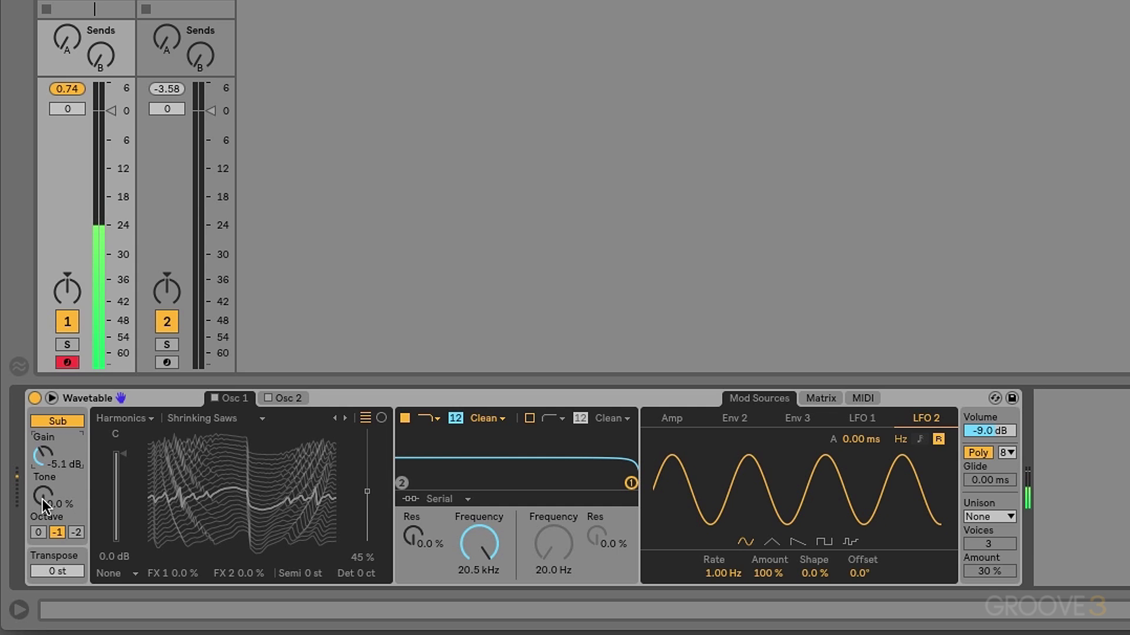
left_click_drag(42, 499, 42, 492)
left_click_drag(42, 498, 42, 499)
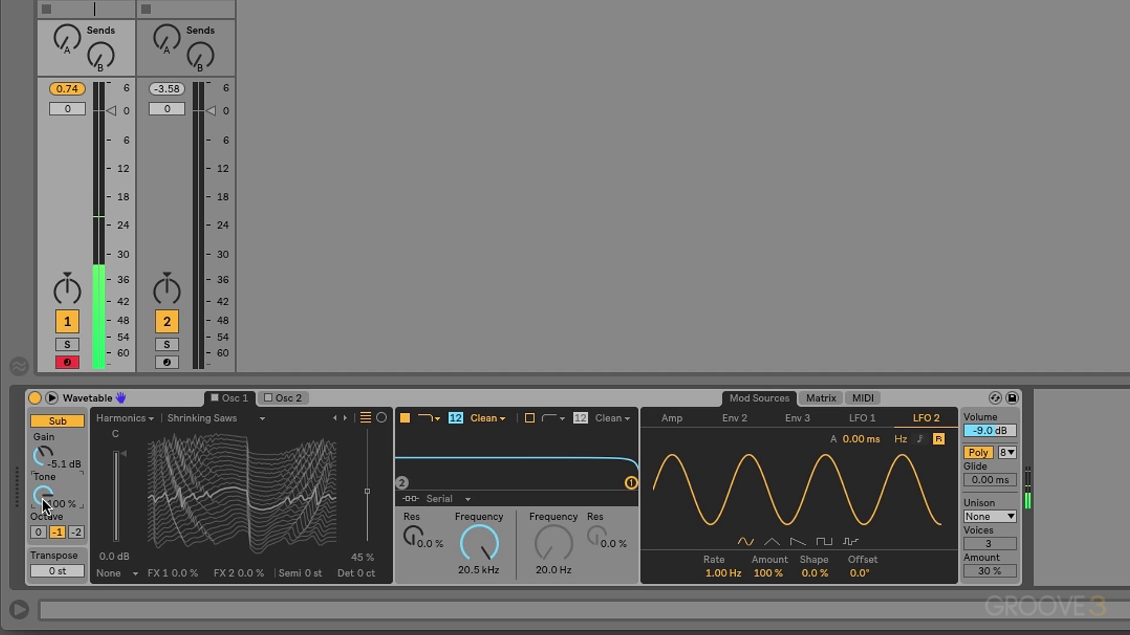
key("Delete")
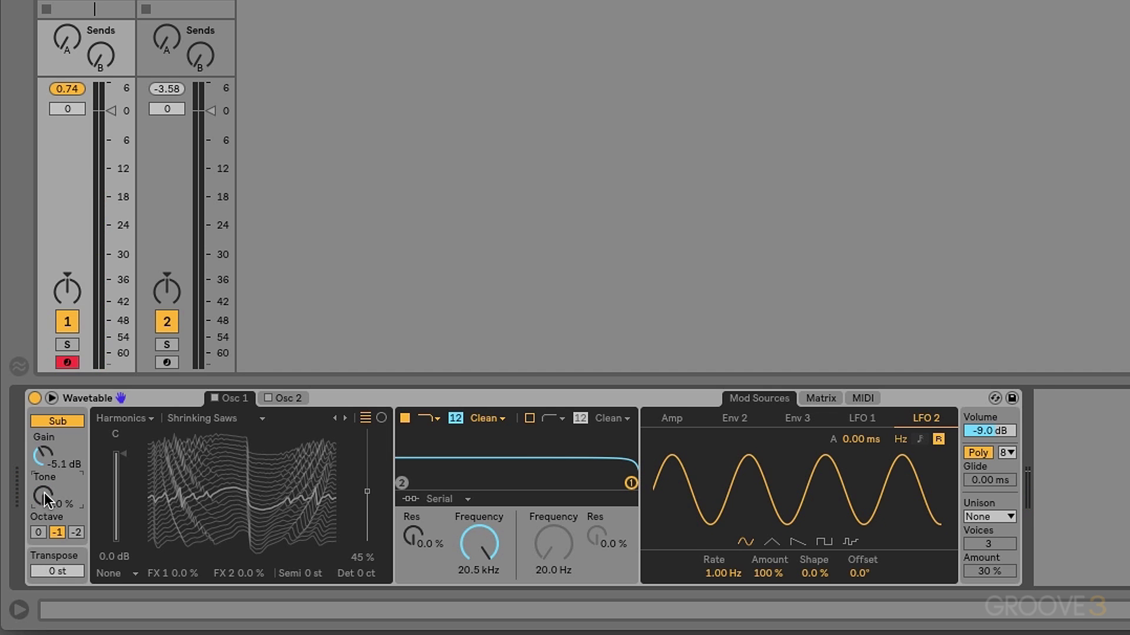
left_click(38, 530)
- Browse the Amp, Env 2, Env 3, LFO 1 and LFO 2 panels, ending on the modulation Matrix
left_click(674, 419)
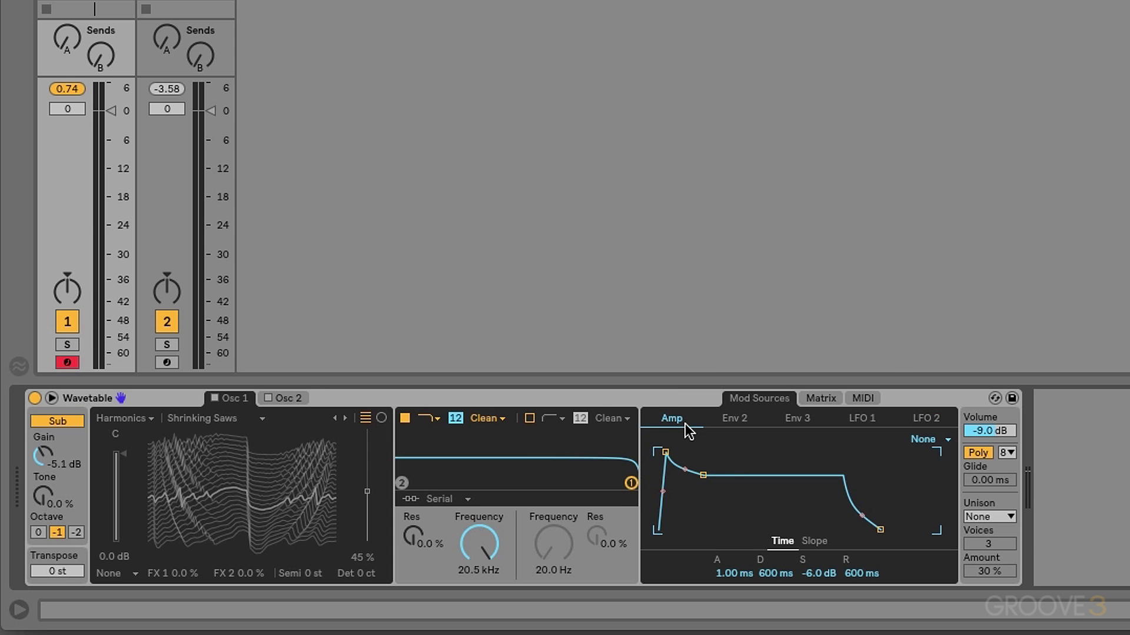
left_click(734, 419)
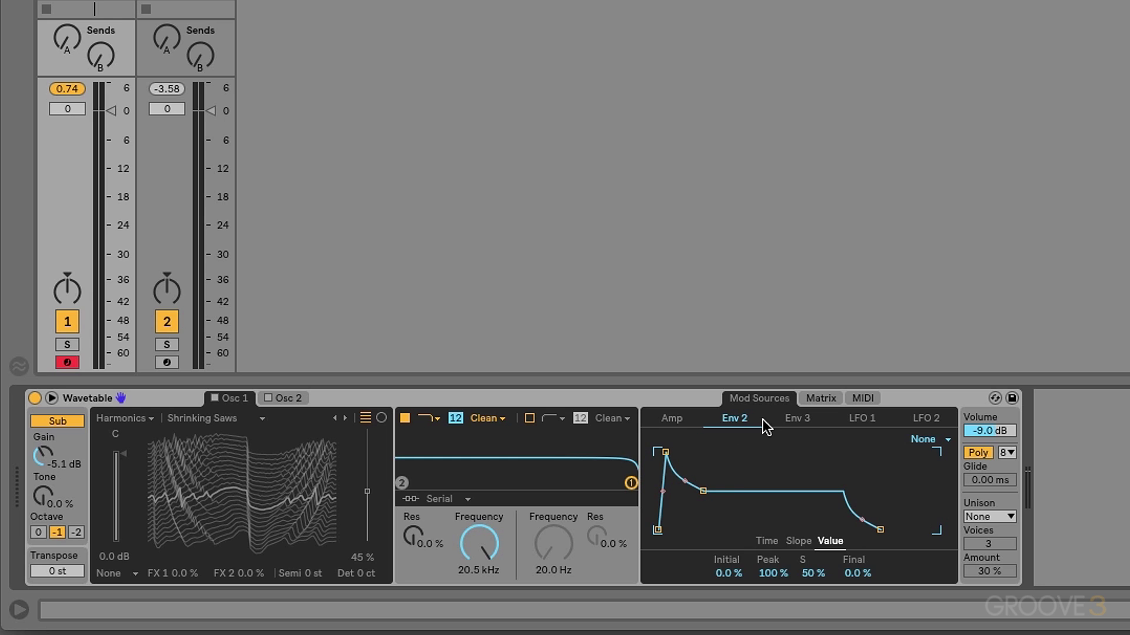
left_click(787, 420)
left_click(864, 420)
left_click(926, 419)
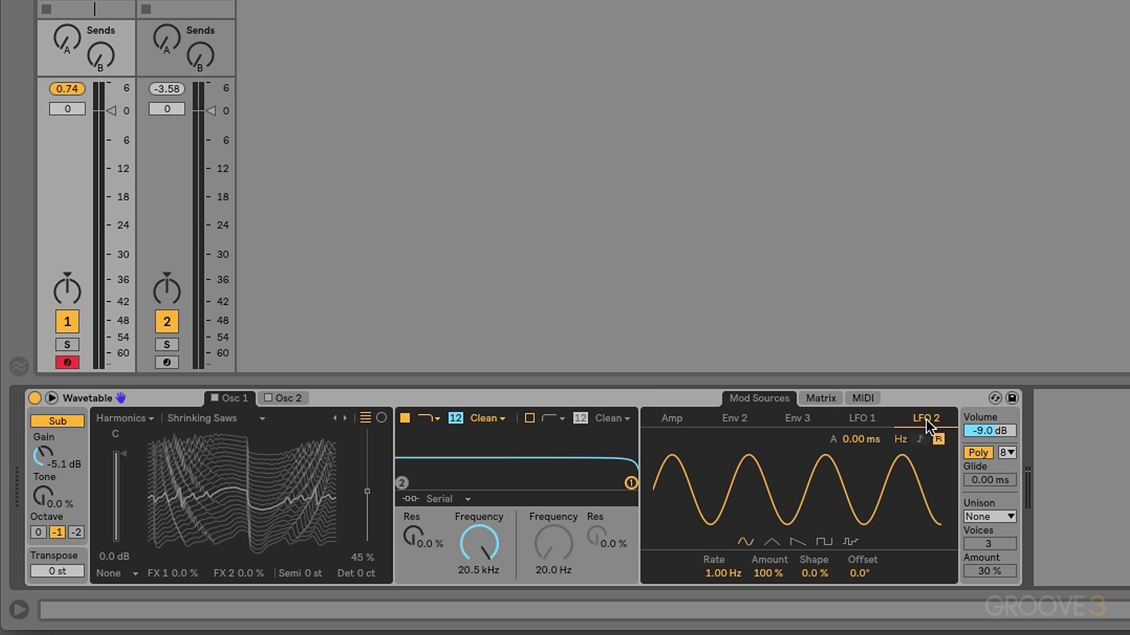
left_click(879, 419)
left_click(834, 401)
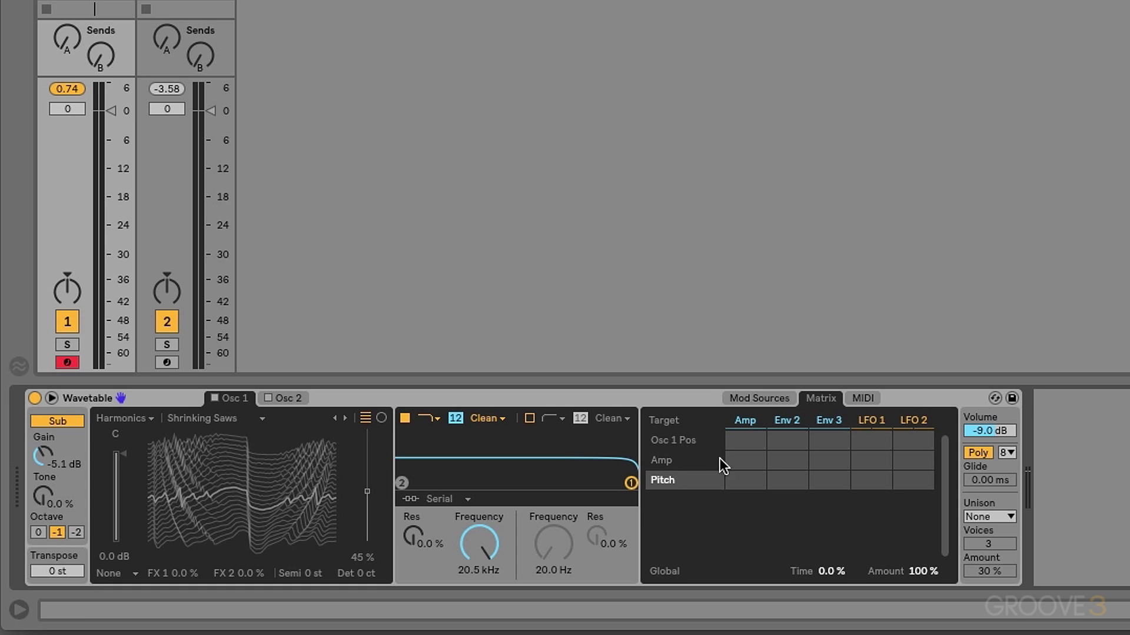
- Show the MIDI assignments (Vel to Amp 50, PB to Pitch 2, Mod 100) in the expanded view
left_click(856, 400)
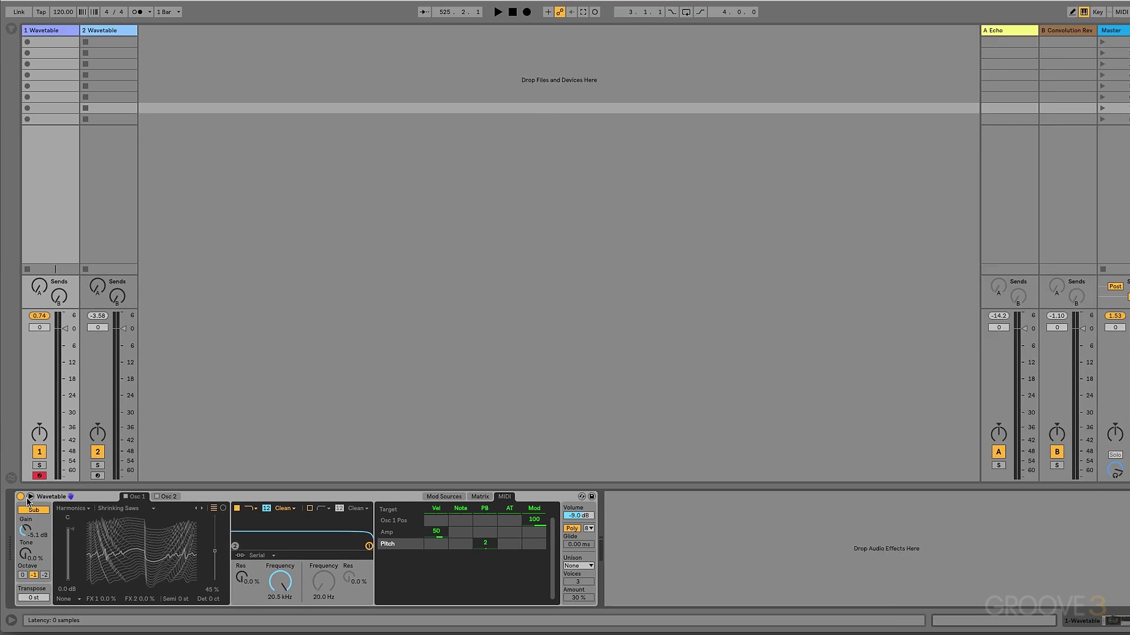
left_click(994, 398)
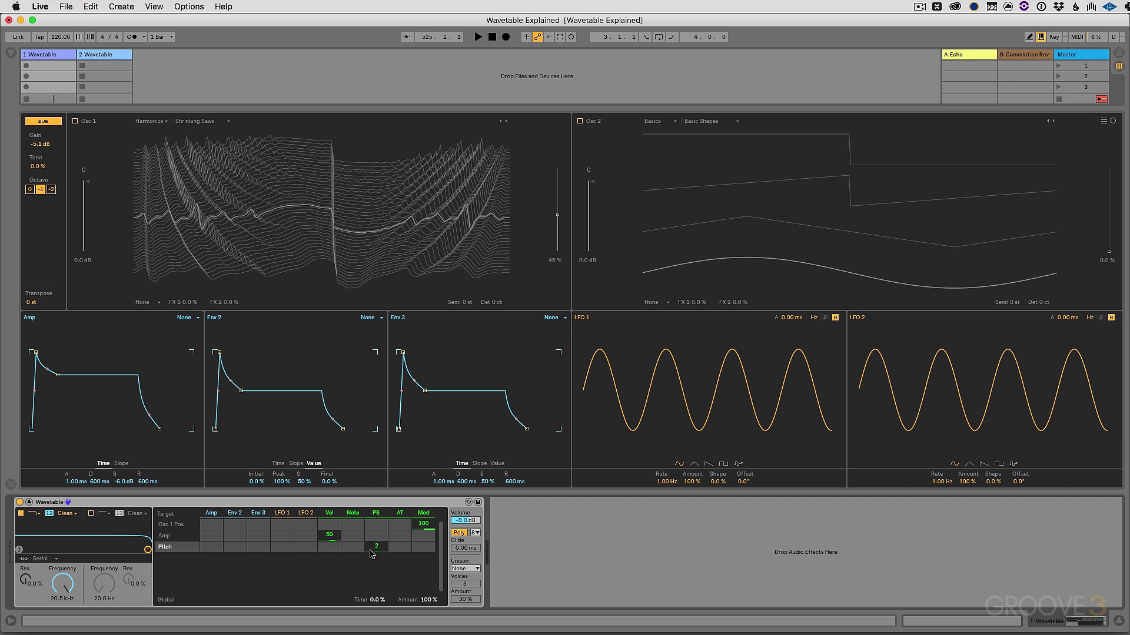
left_click(400, 547)
- Leave the full view, turn the sub off, enable Osc 1 and Osc 2, and lower volume to -15 dB
left_click(29, 503)
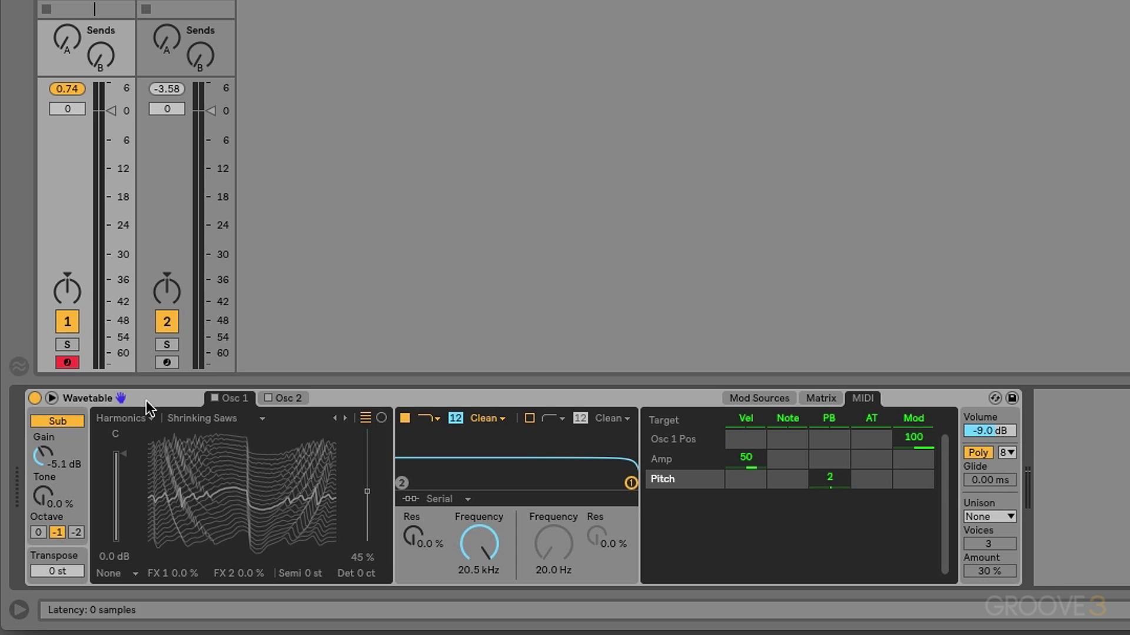
left_click(57, 422)
left_click(215, 399)
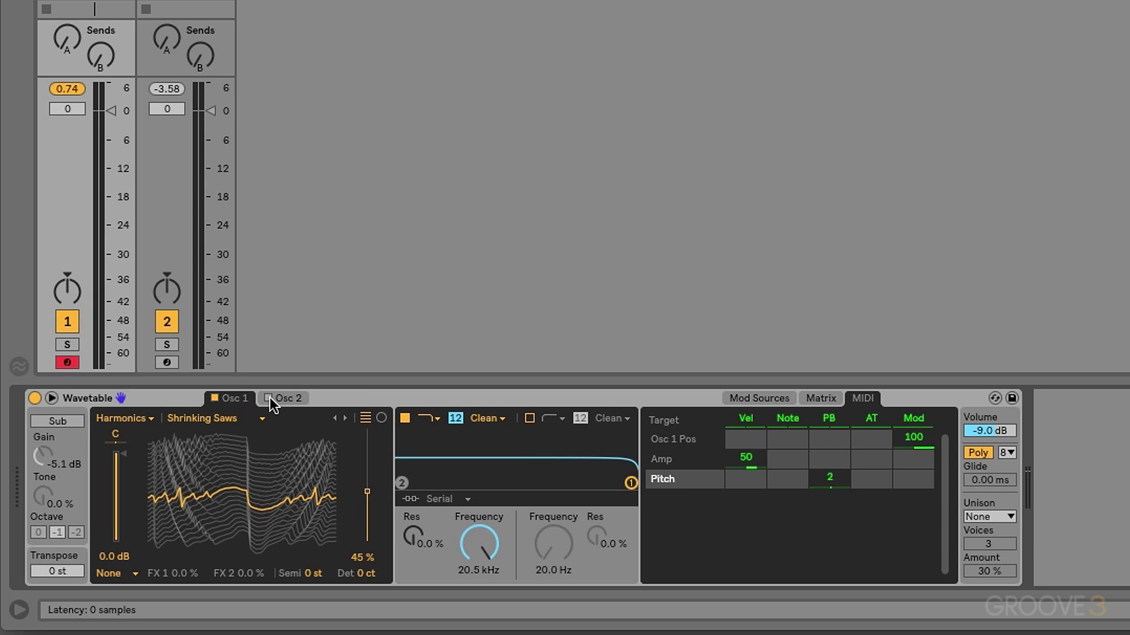
left_click(269, 399)
left_click_drag(990, 430, 989, 439)
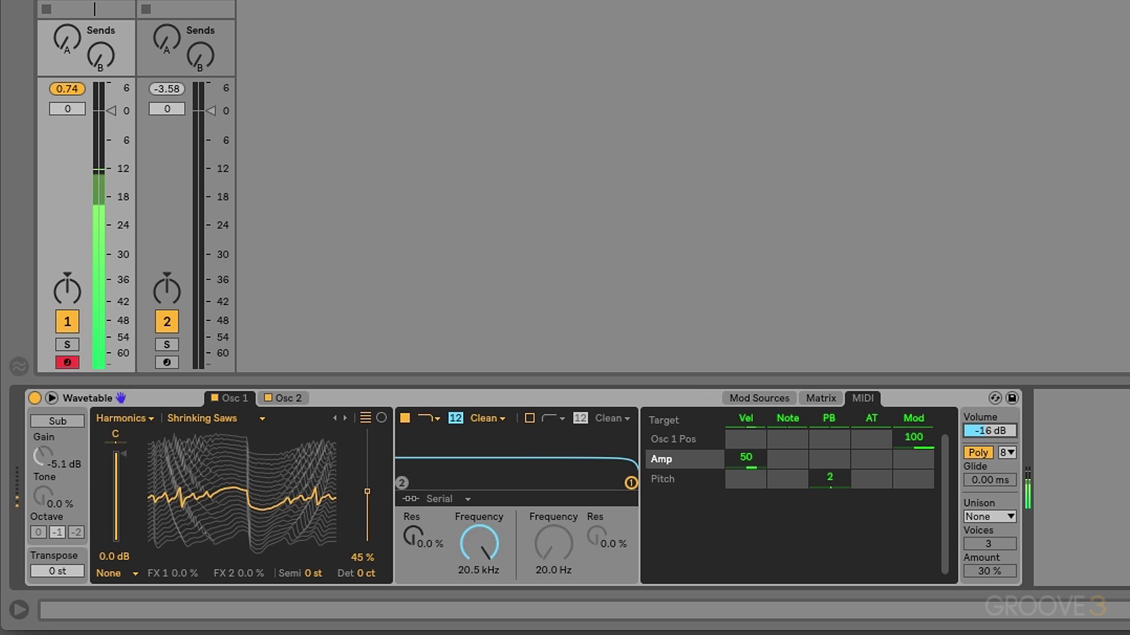
- Keep polyphony at 8 voices, switch to Mono, and try a glide before resetting it to 0.00 ms
left_click(1009, 453)
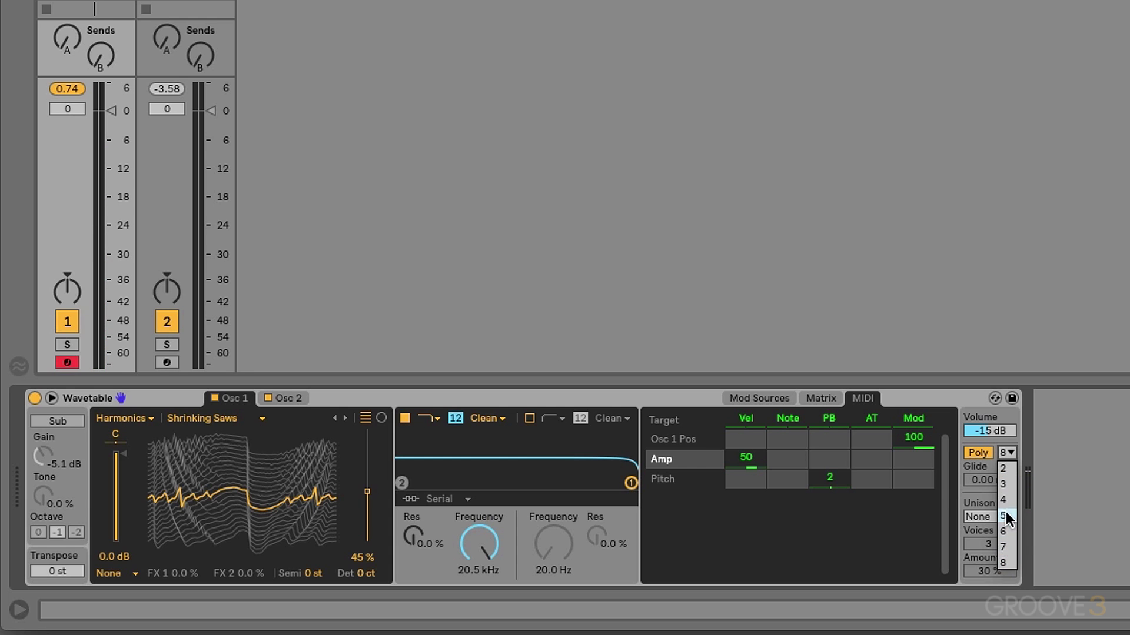
left_click(1005, 415)
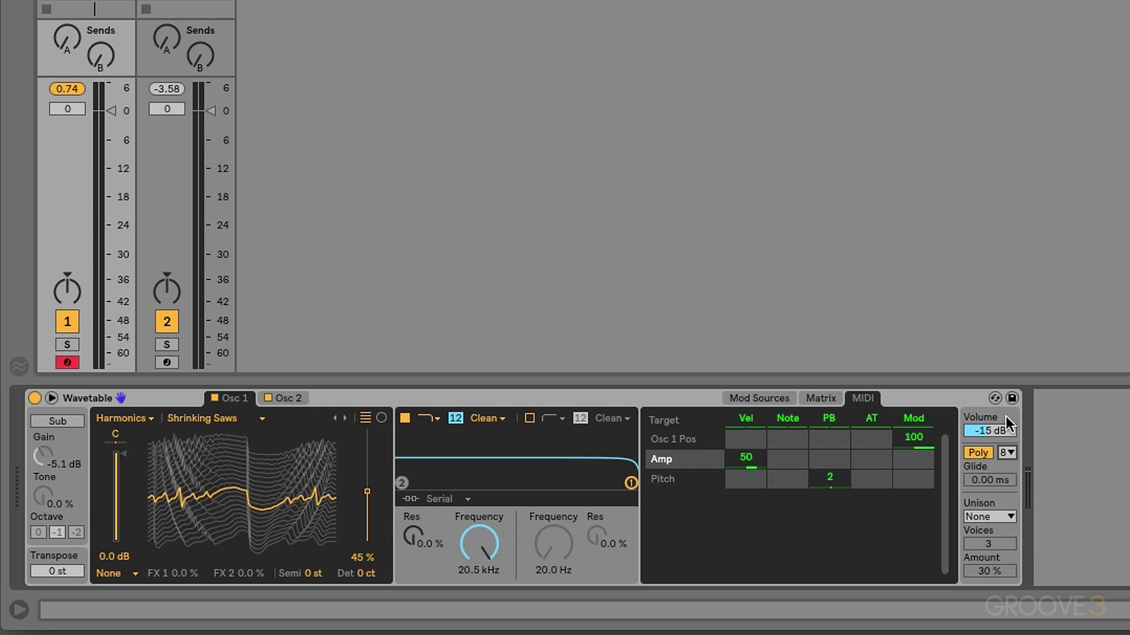
left_click(979, 453)
mouse_move(984, 480)
left_mouse_down()
mouse_move(984, 465)
mouse_move(984, 481)
left_mouse_up()
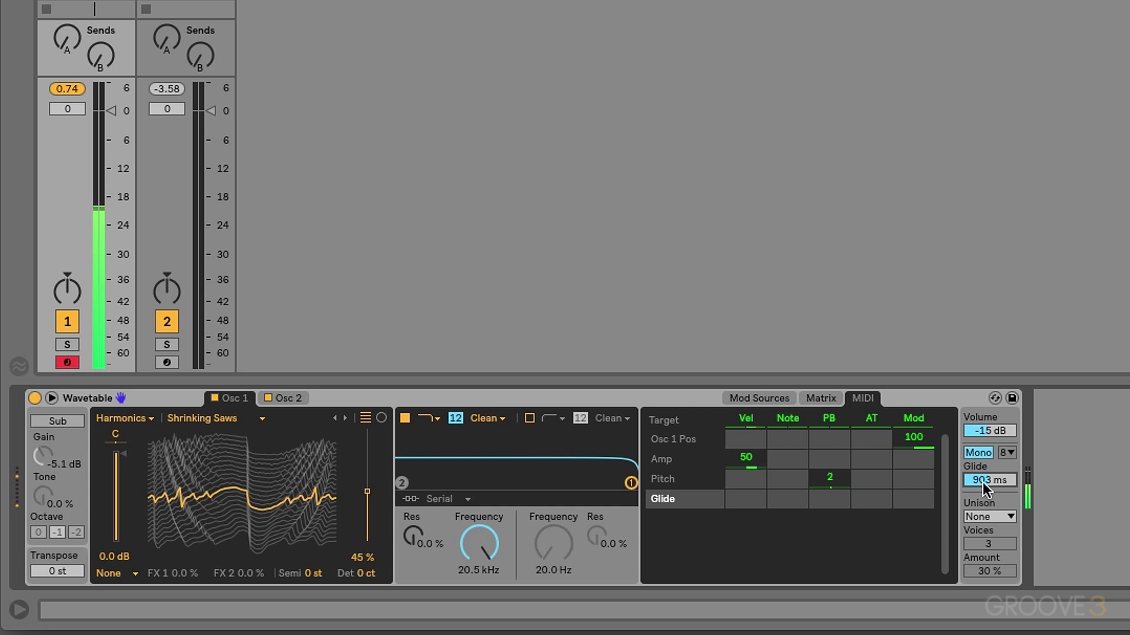
left_click_drag(982, 482, 983, 506)
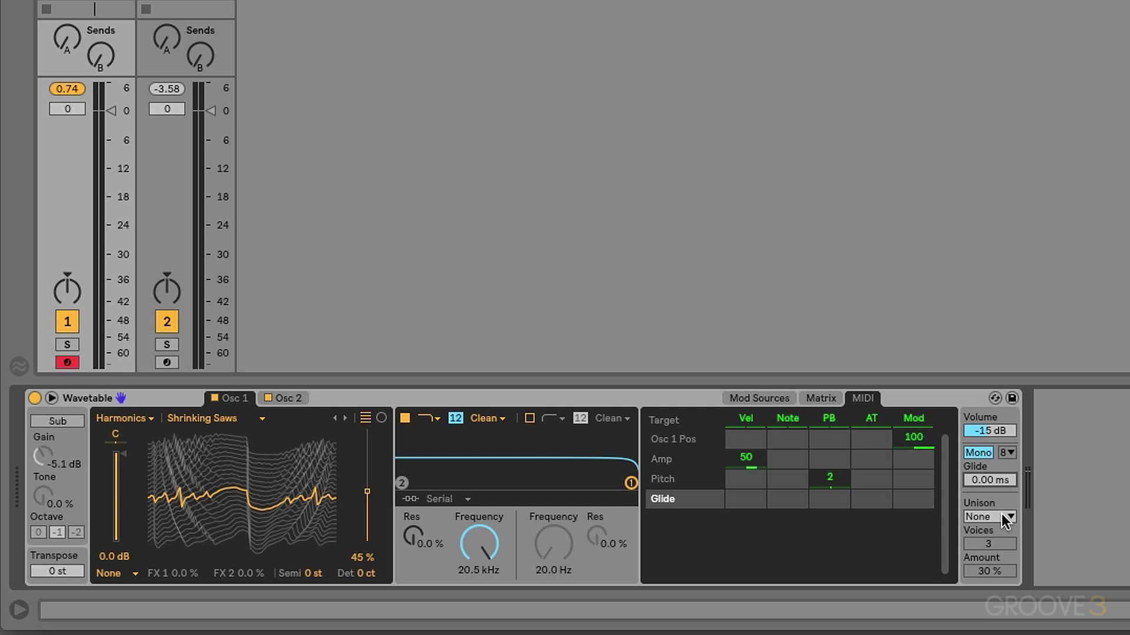
- Return to Poly and set Classic unison with 4 voices at a 15 % amount
left_click(978, 453)
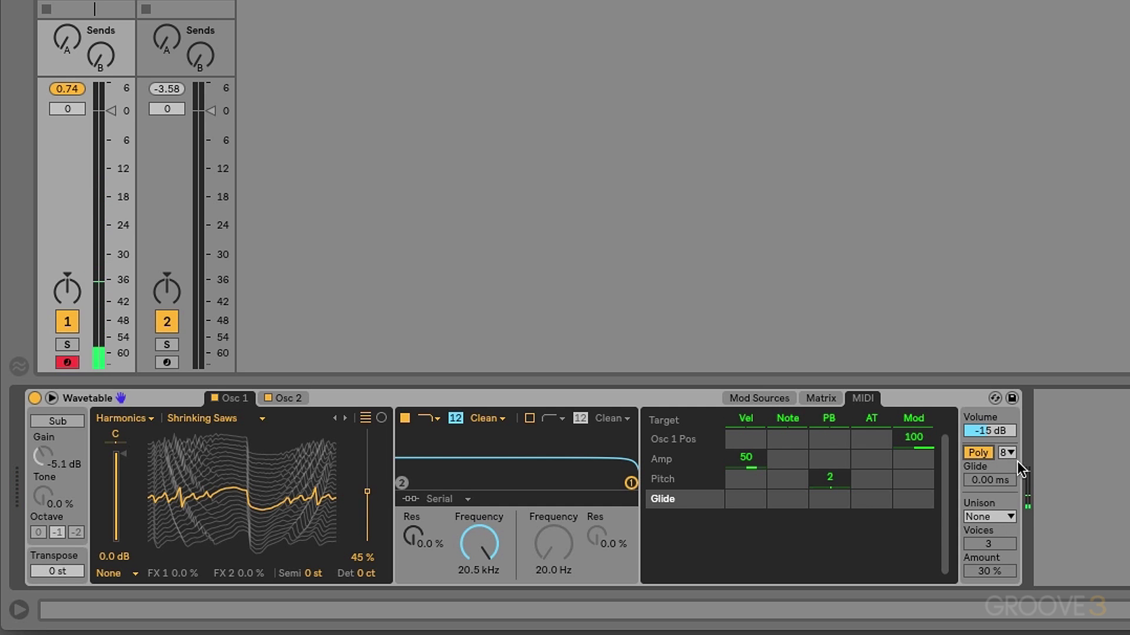
left_click(1006, 518)
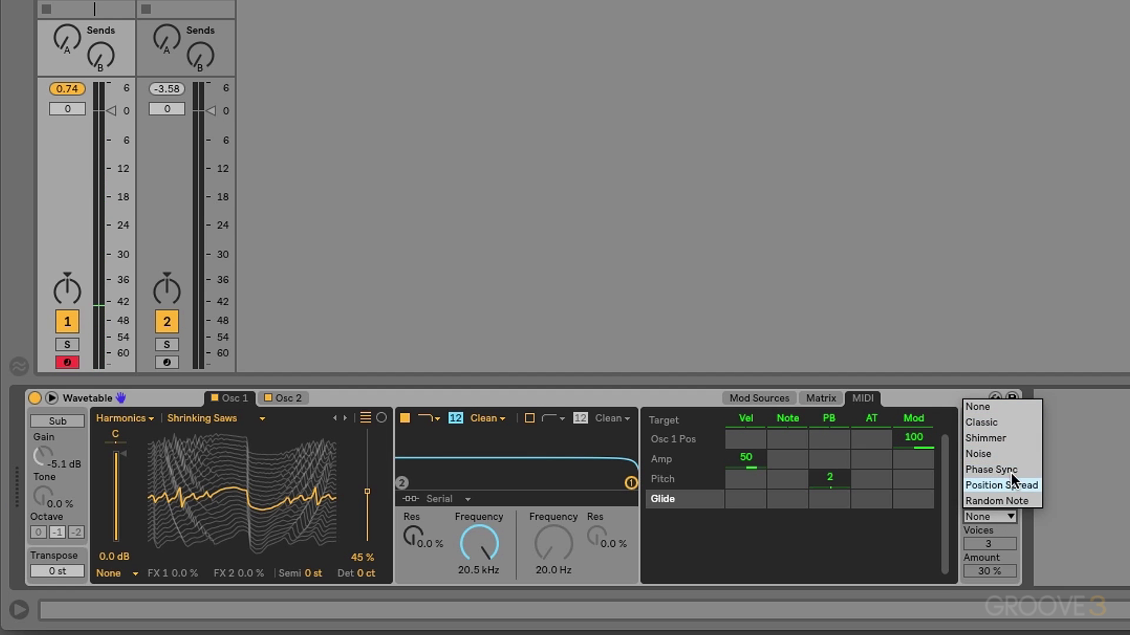
left_click(1010, 421)
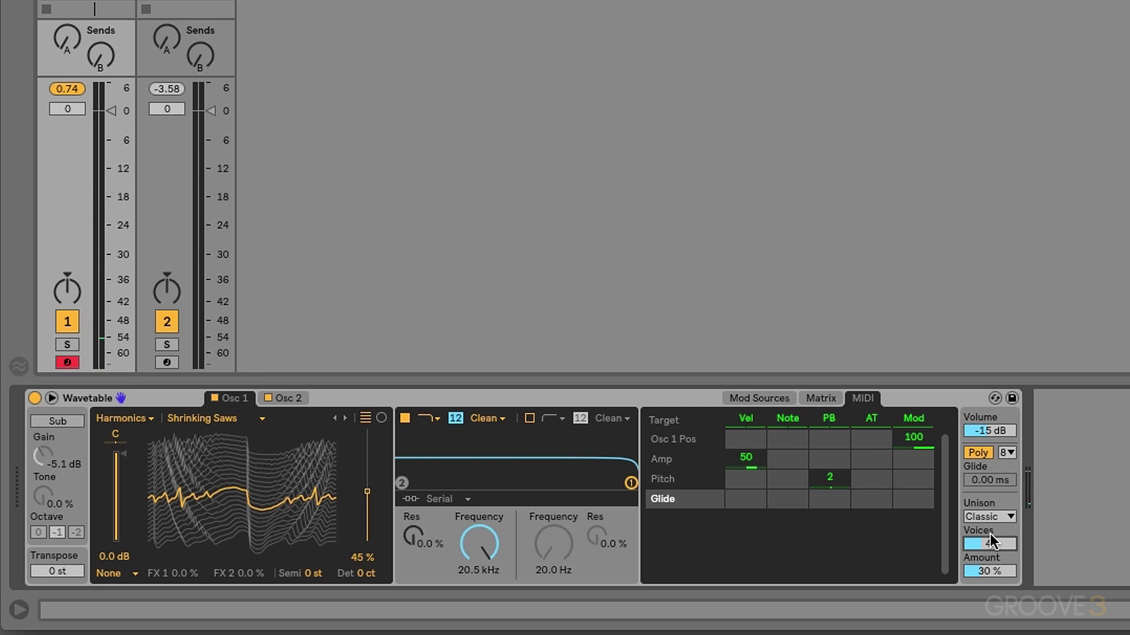
left_click_drag(990, 571, 990, 546)
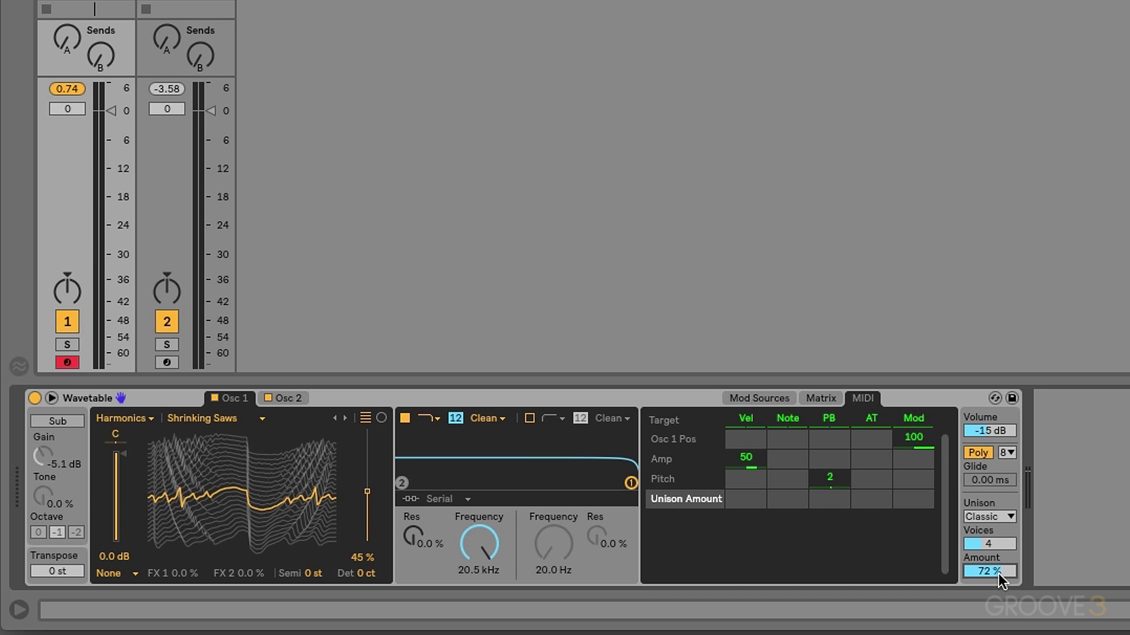
left_click_drag(998, 580, 999, 607)
- Toggle the Wavetable device off and on, then save its sound as a User Library preset
left_click(35, 398)
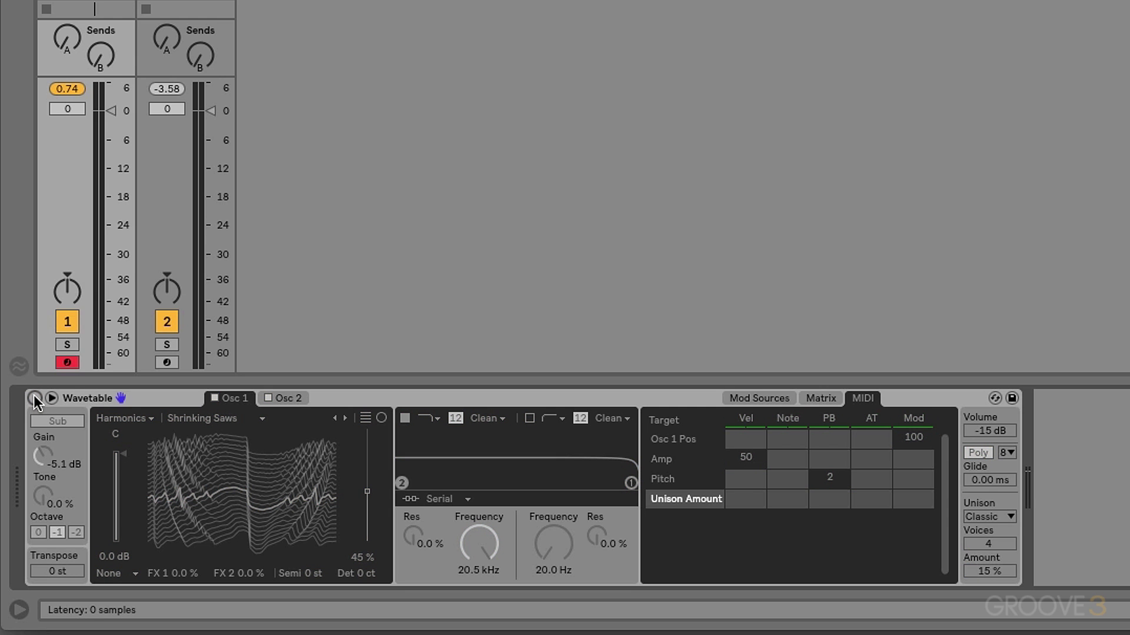
left_click(35, 399)
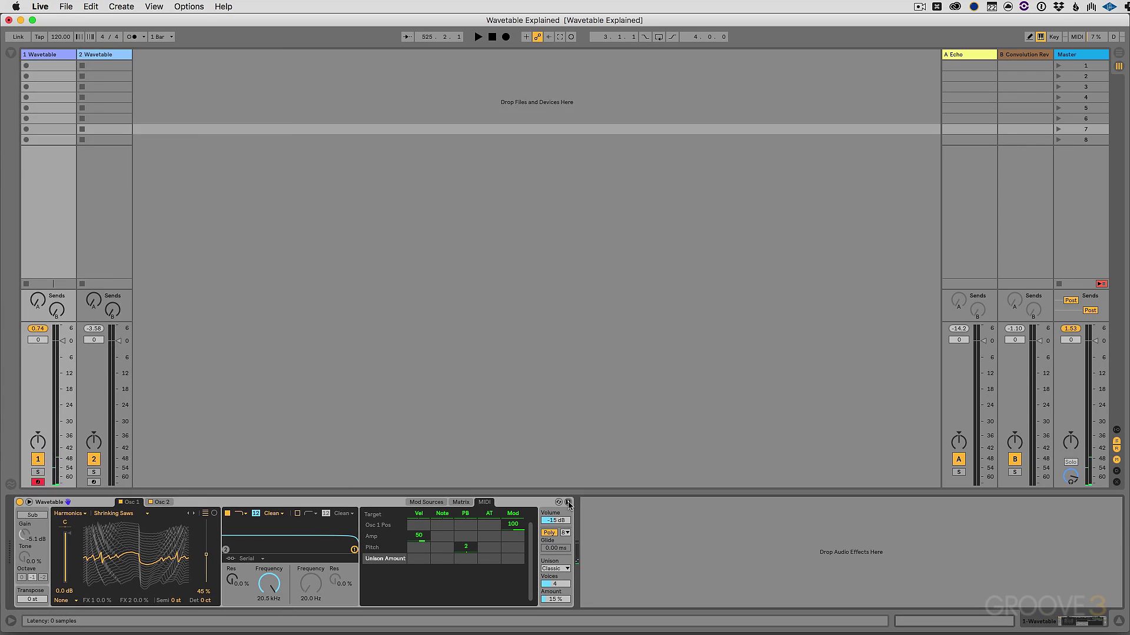
left_click(1012, 399)
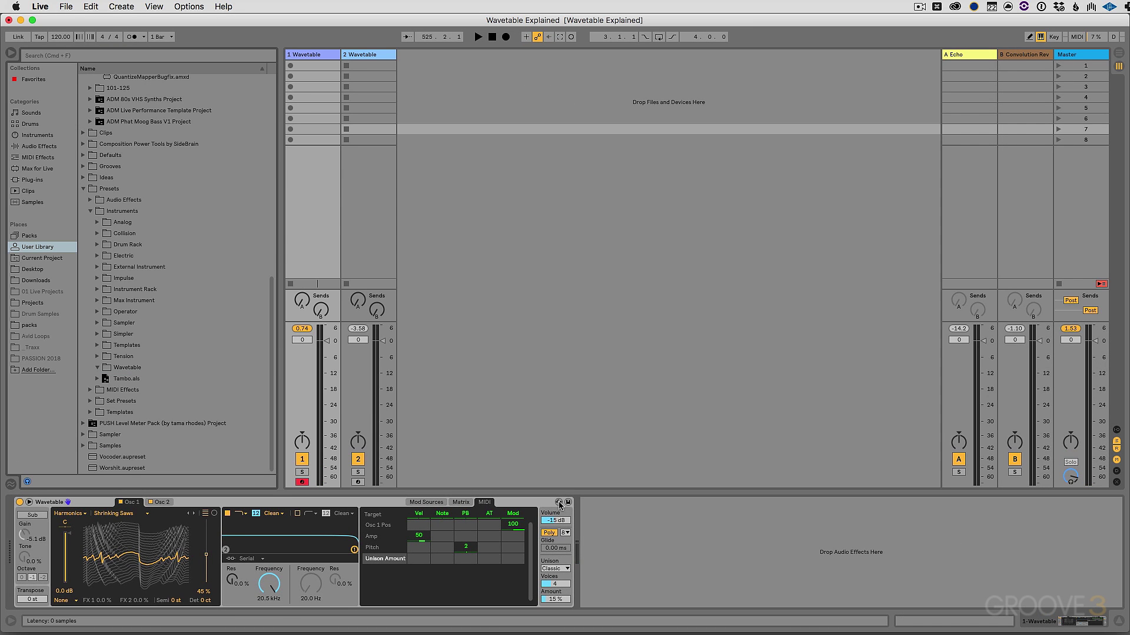
- Hot-swap track 1's Wavetable to Ambient & Evolving's Echoic Chamber and audition it on Osc 2
left_click(558, 503)
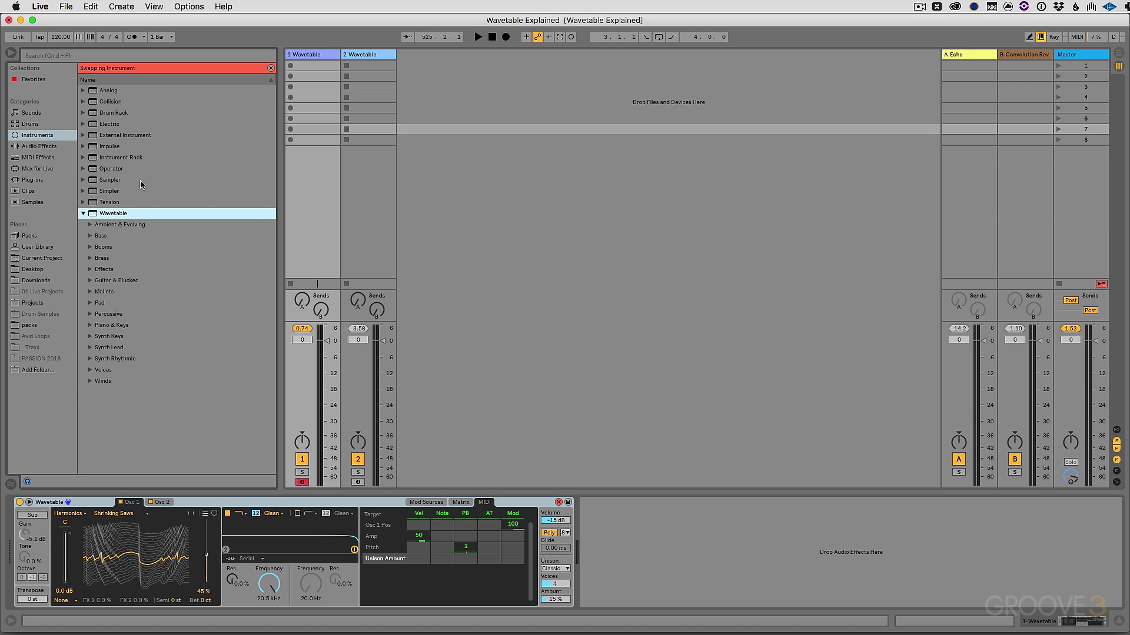
key("Down")
key("Right")
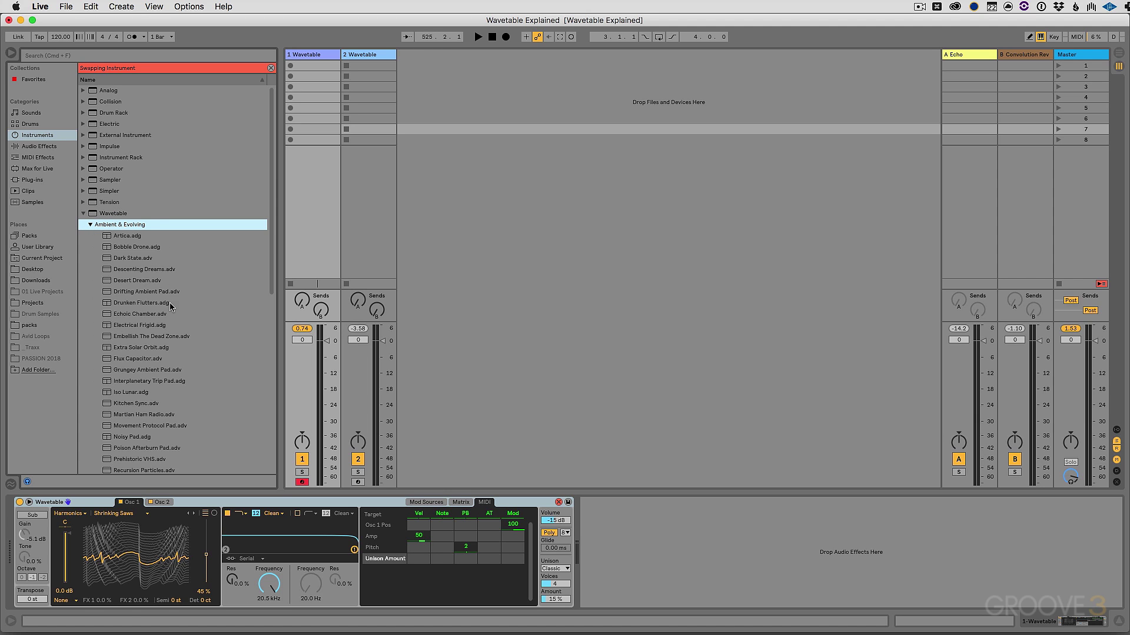
double_click(157, 315)
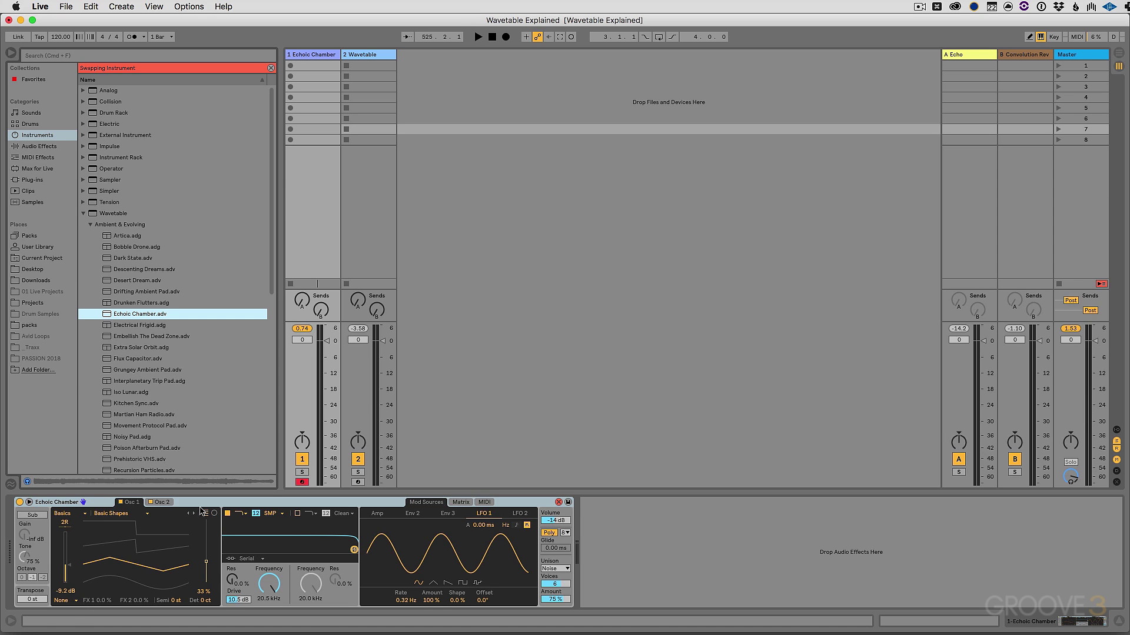
left_click(161, 503)
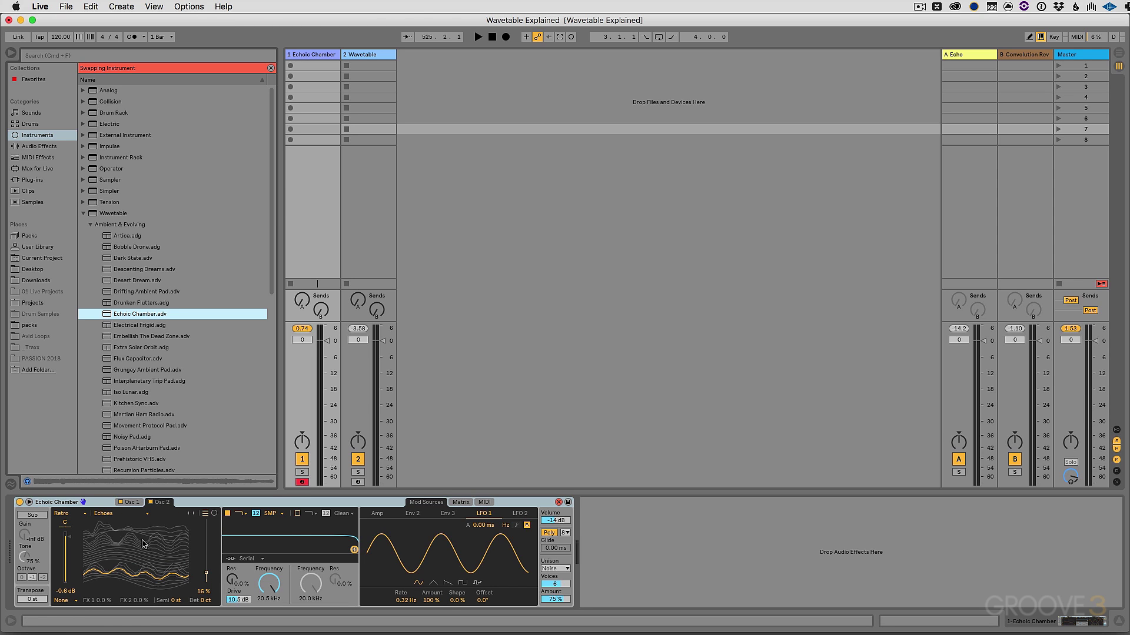
key("a")
- Load Interplanetary Trip Pad, show its inner Wavetable's Osc 2, then collapse Ambient & Evolving
double_click(153, 382)
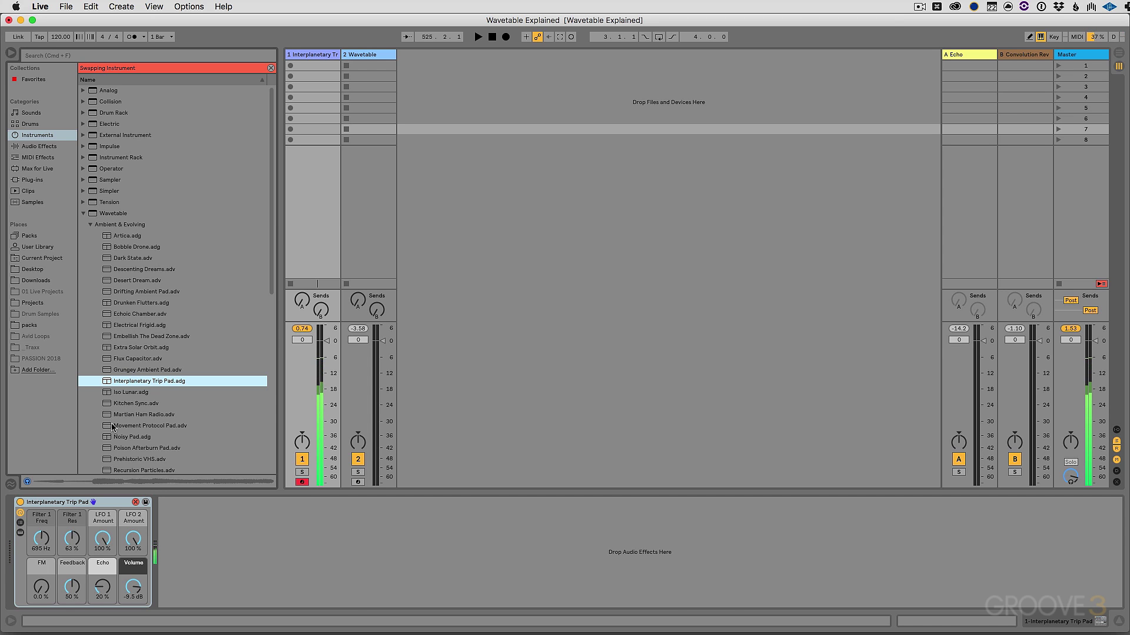
left_click(20, 532)
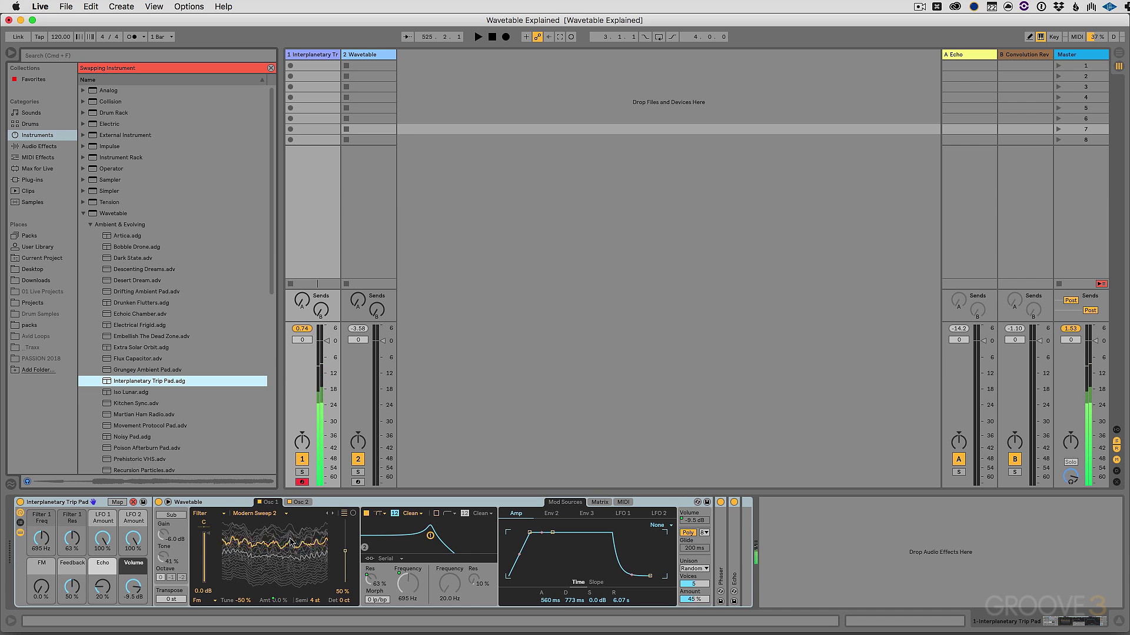
left_click(300, 502)
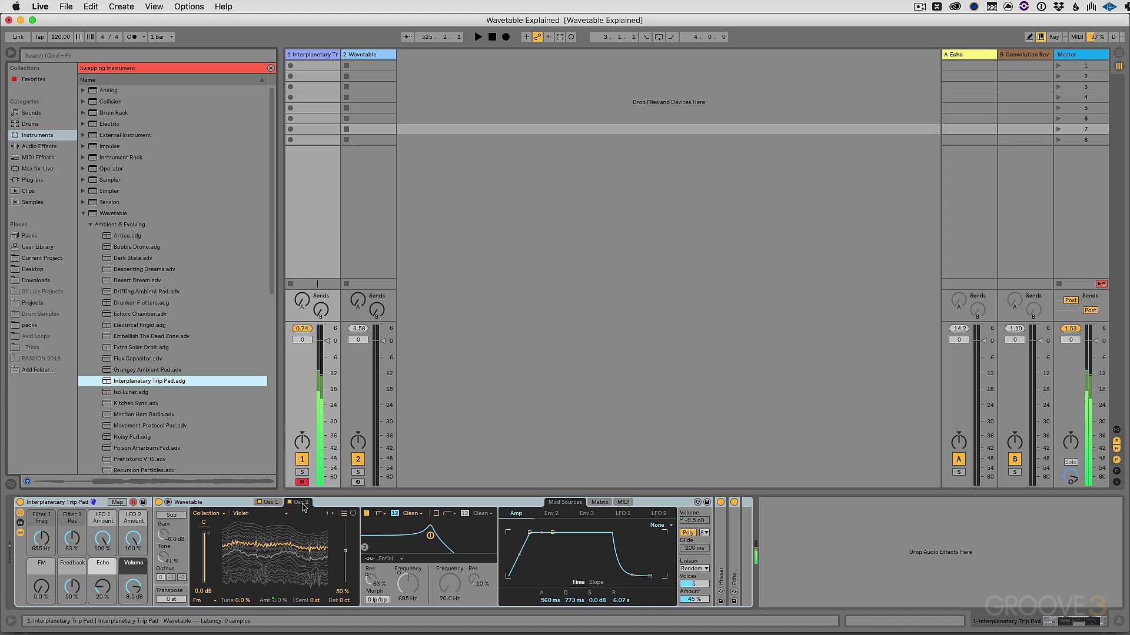
left_click(90, 225)
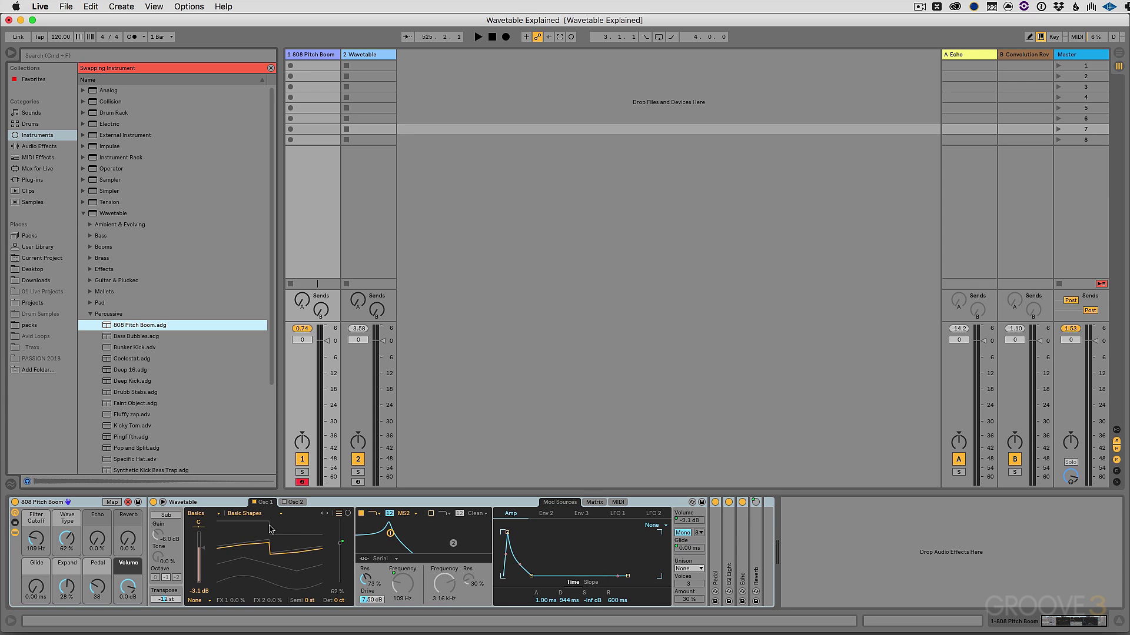
- Drop the computer keyboard an octave and load Deep Kick from the Percussive presets
key("z")
key("a")
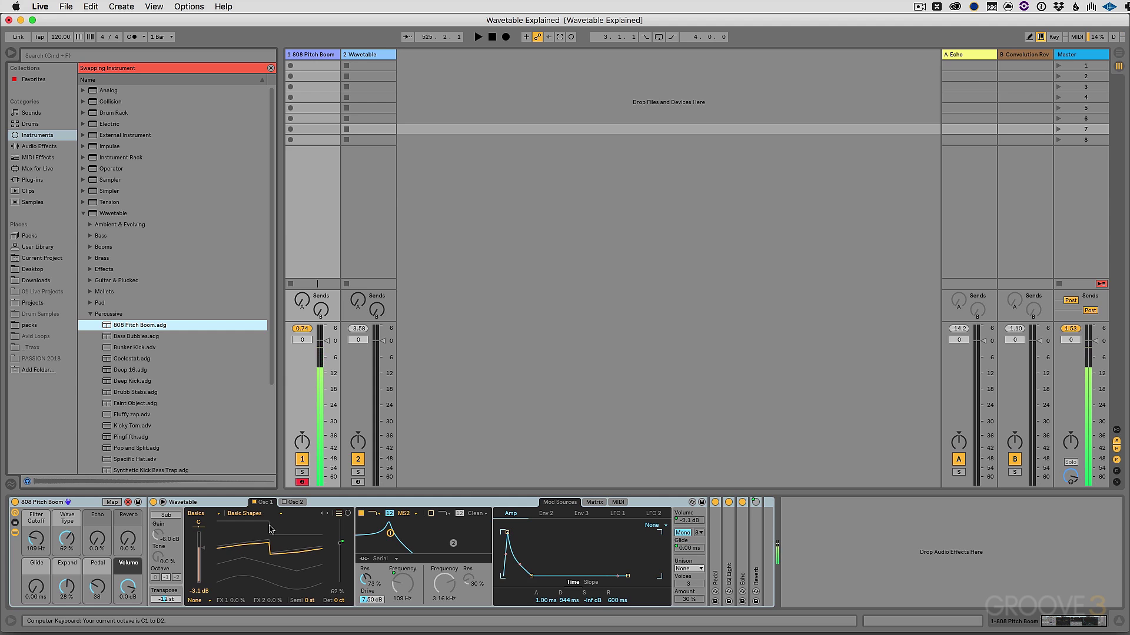
double_click(145, 382)
key("a")
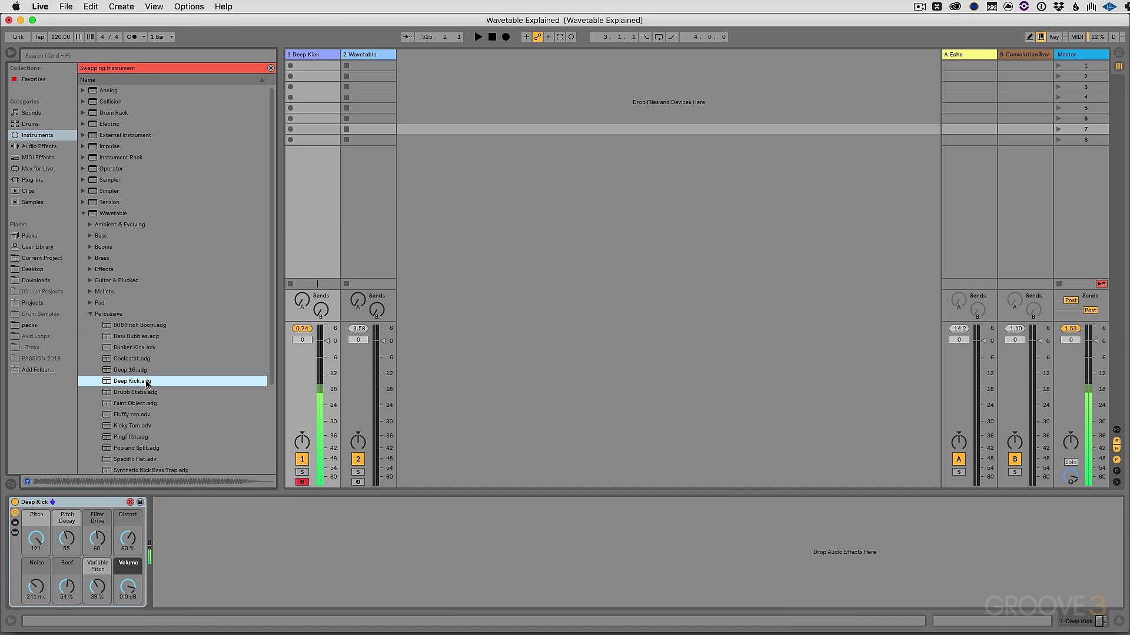
- Reveal the Deep Kick rack's devices and inspect the Env 2 to Osc 1 Pos modulation while playing
left_click(15, 533)
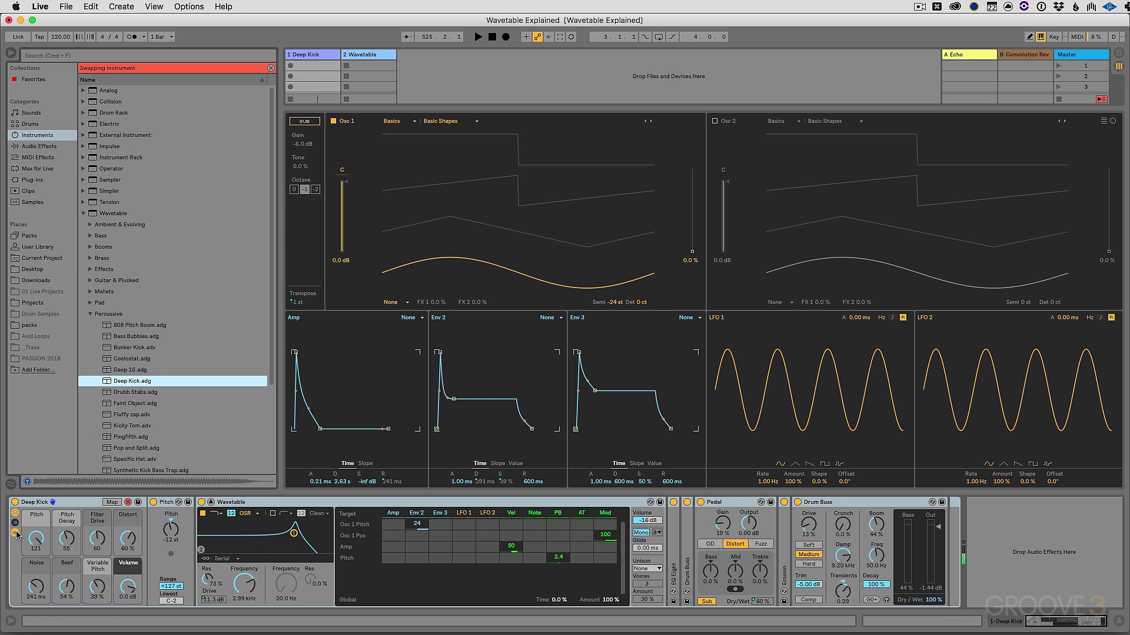
key("a")
key("a")
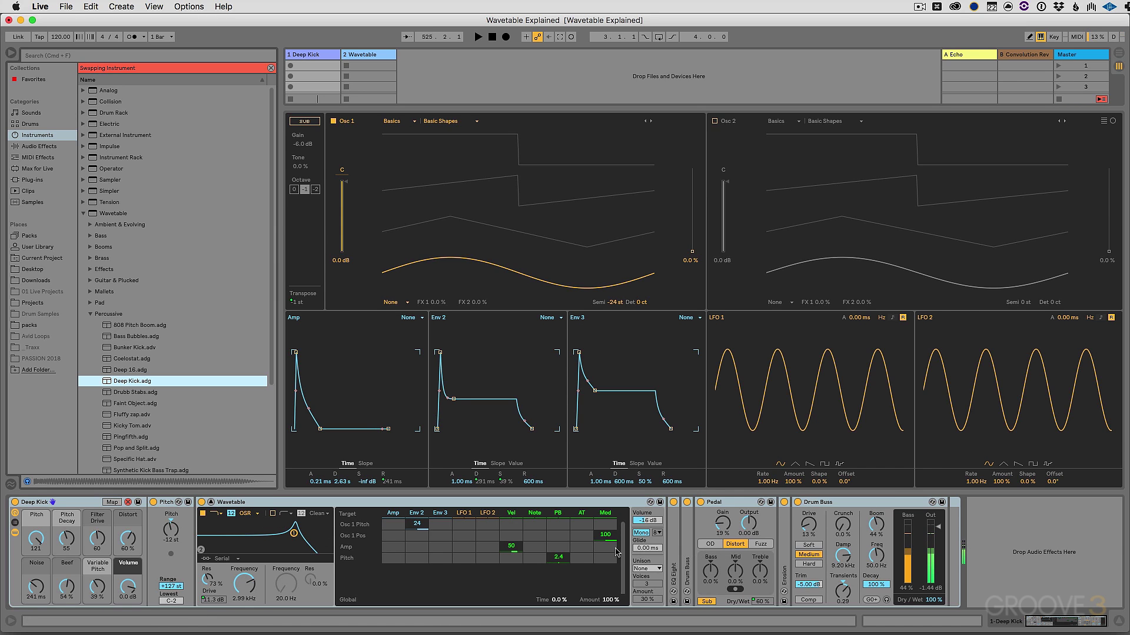
left_click(424, 537)
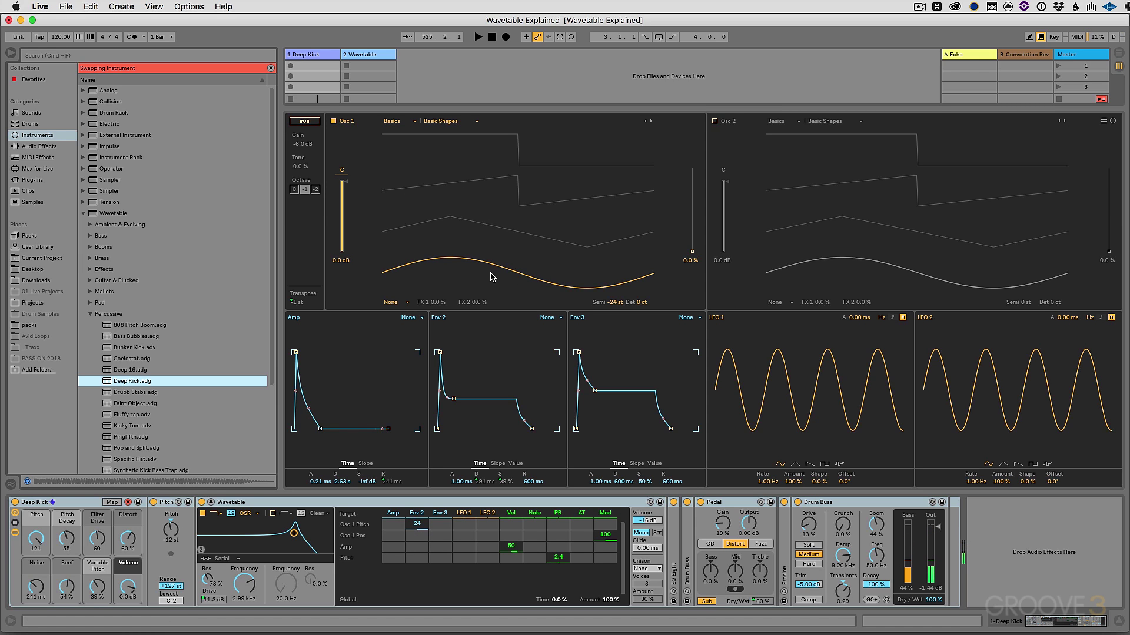
key("a")
- Collapse Percussive, open Synth Keys, and audition A Degree Of Synth, Asure Skies and Cars In The 80's
left_click(90, 315)
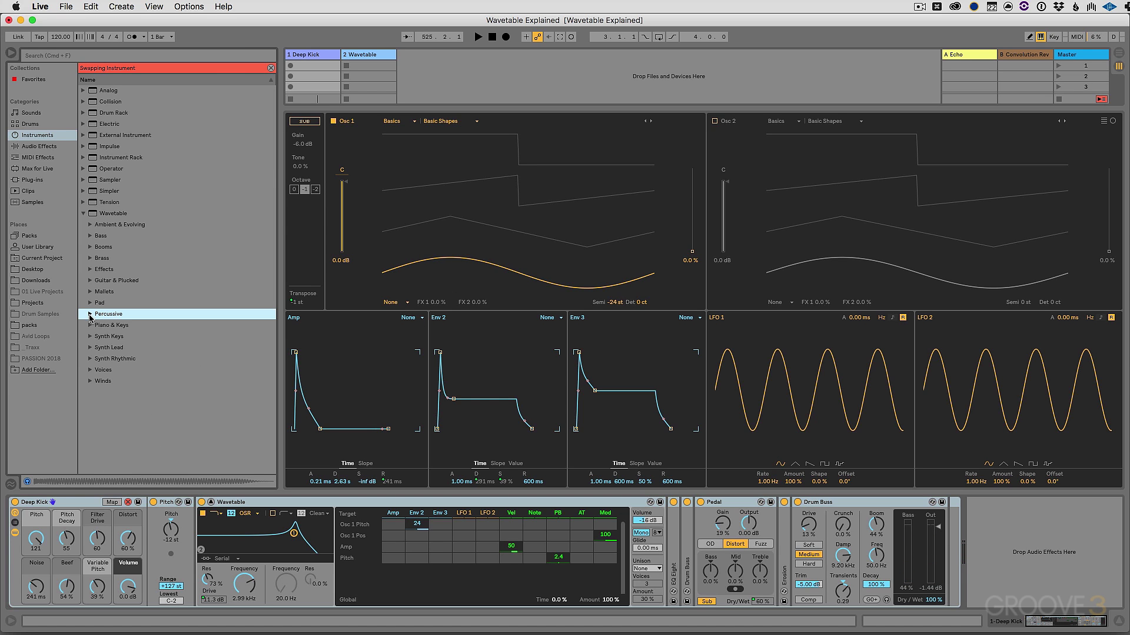
left_click(90, 336)
scroll(154, 353, "down", 3)
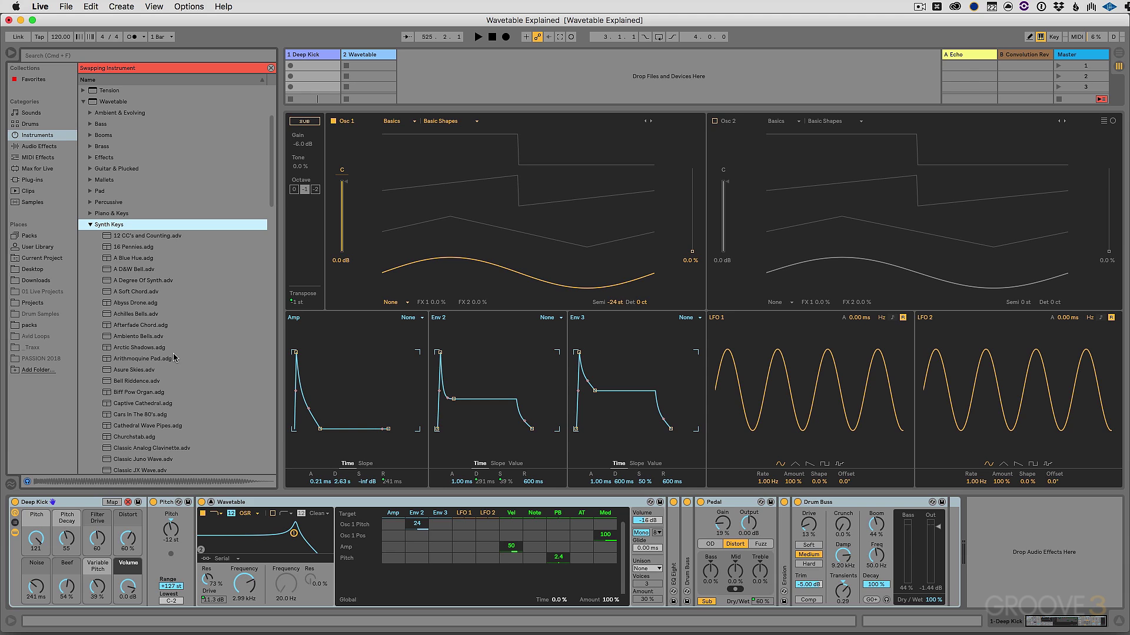
double_click(146, 280)
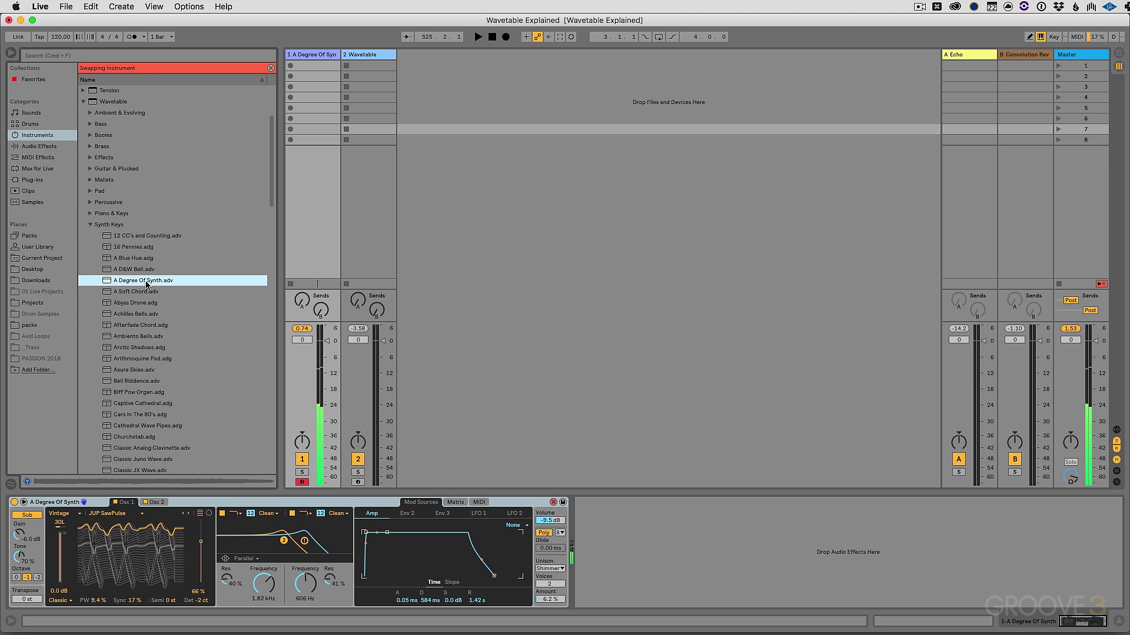
double_click(148, 369)
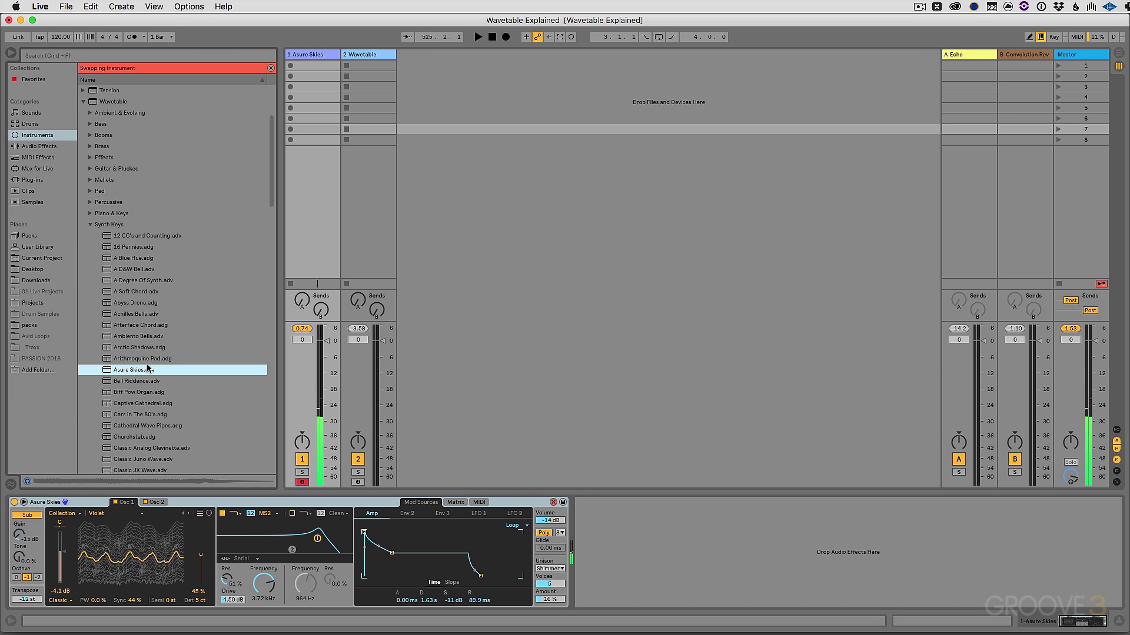
double_click(152, 415)
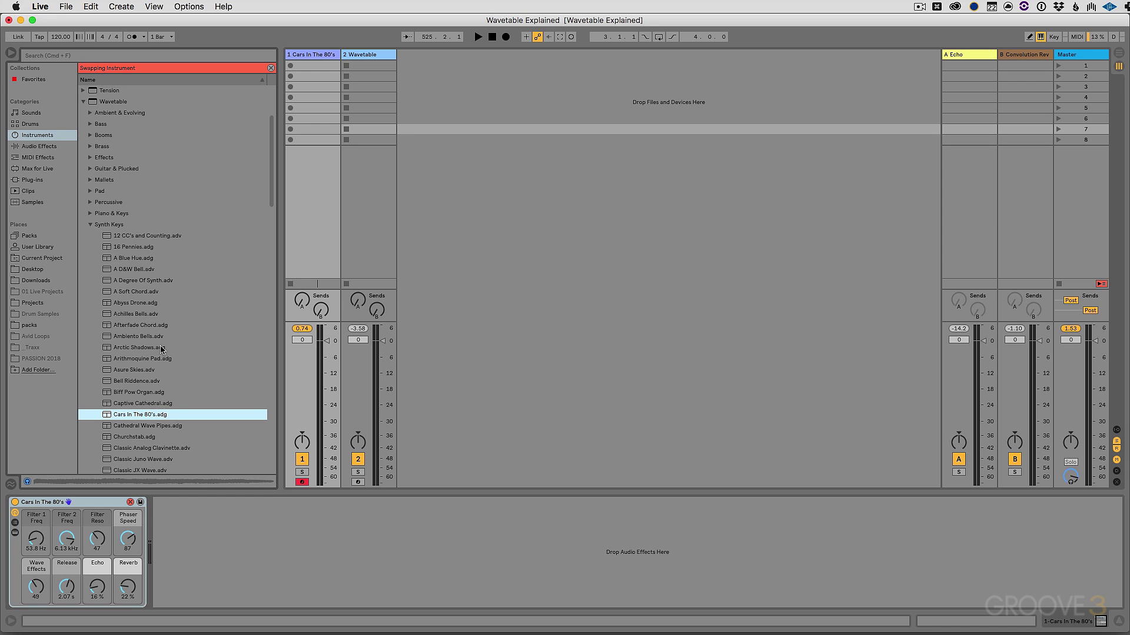
- Fold the Synth Keys folder closed in the browser
left_click(90, 225)
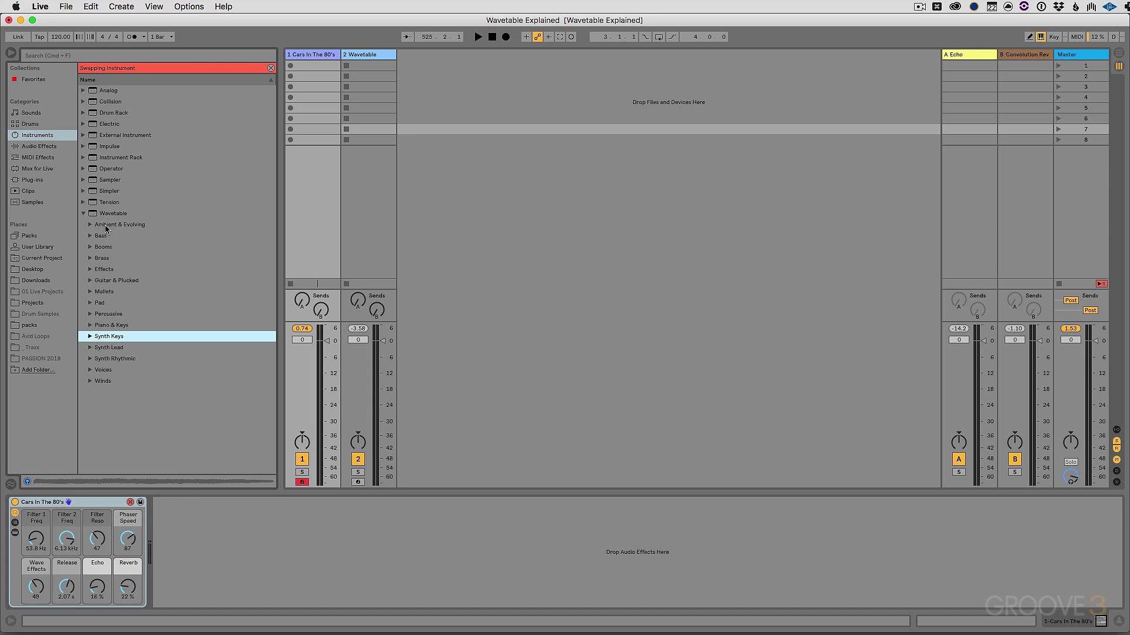